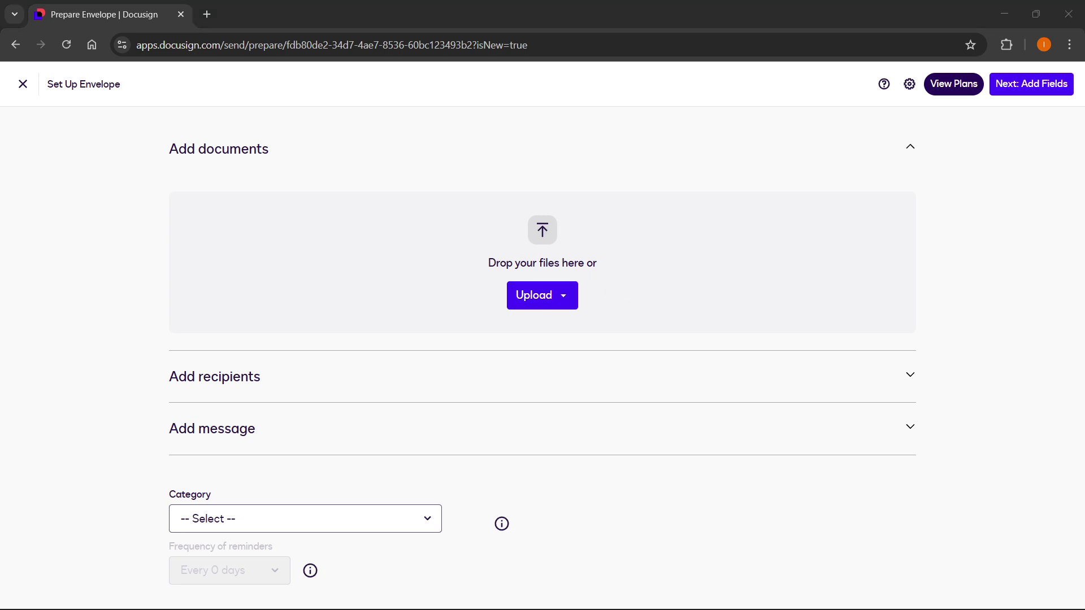
Upload the Sample-Fillable-PDF file to the envelope's documents.
drag(1084, 424, 415, 252)
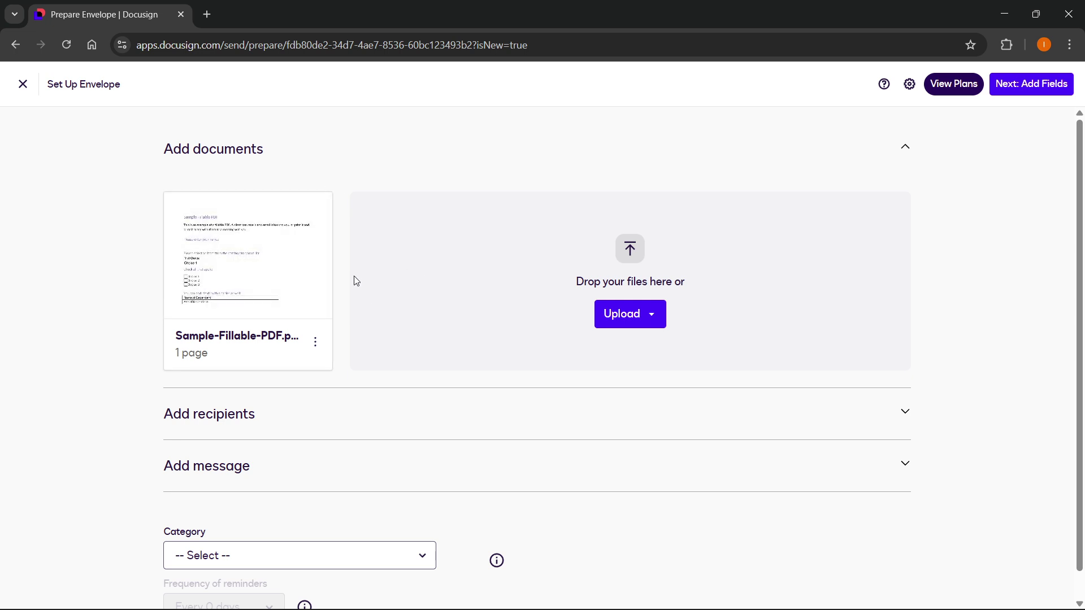
scroll(356, 281, down, 1)
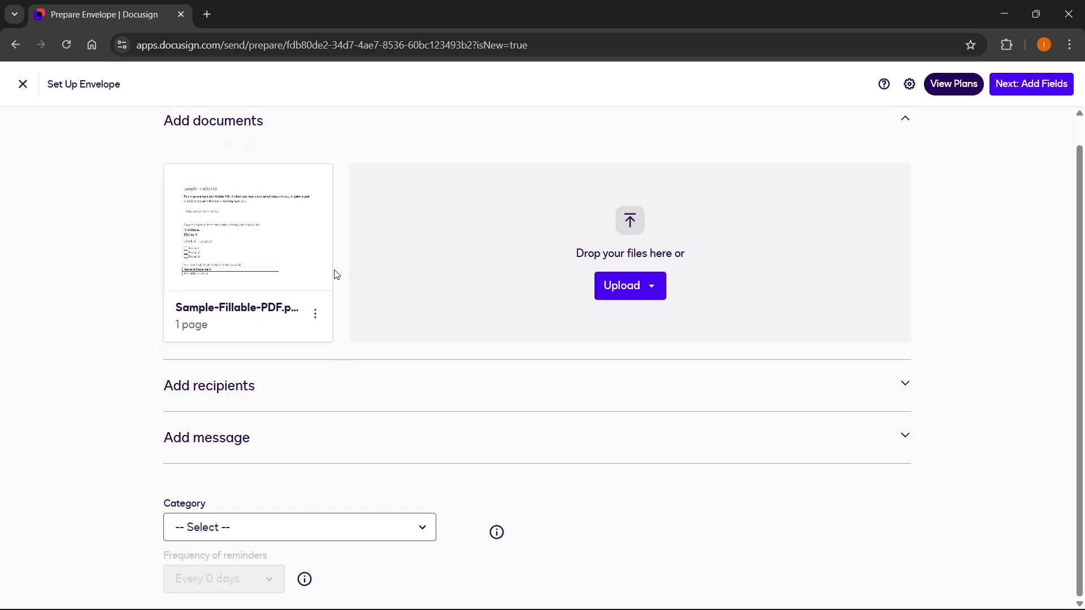
Add a recipient who needs to sign, filling the name and e-mail from the suggested contact.
click(272, 390)
scroll(271, 385, down, 1)
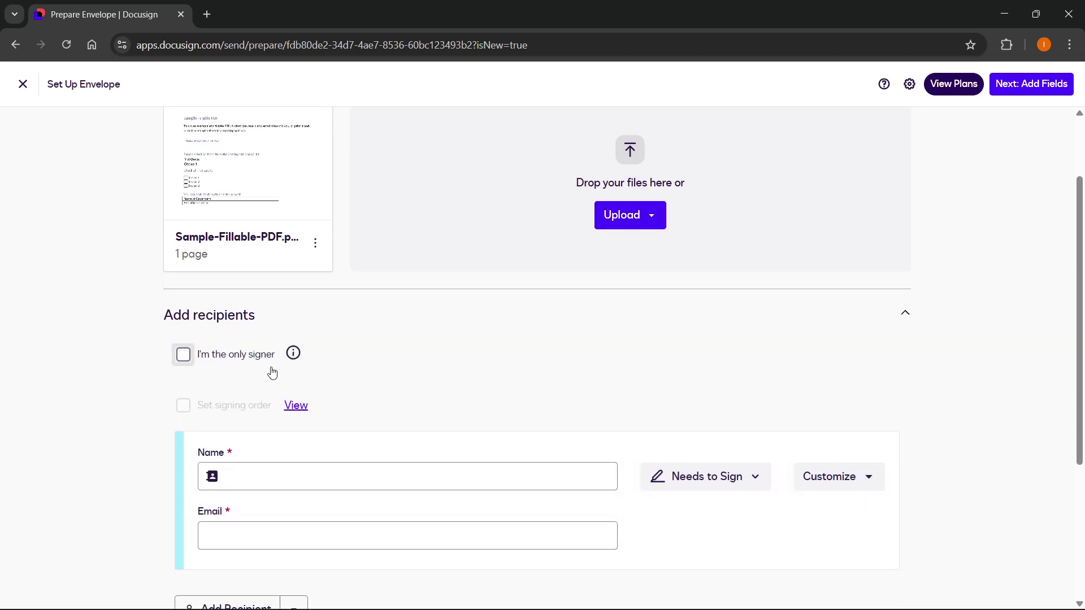
click(240, 476)
click(303, 506)
scroll(371, 411, down, 3)
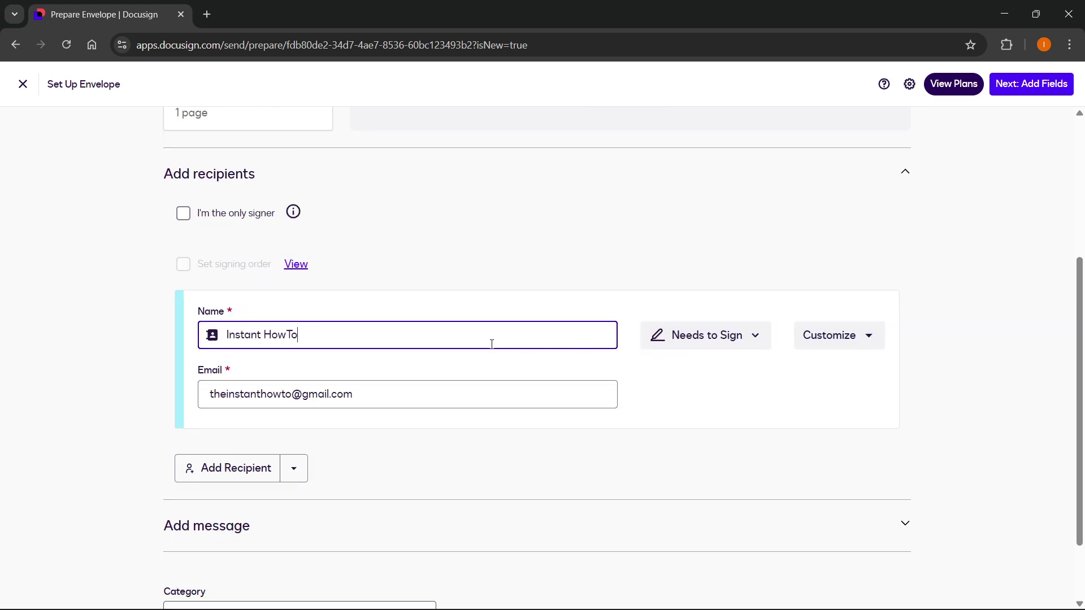
Set the envelope category to Lease Agreements and continue to adding fields.
scroll(396, 346, down, 2)
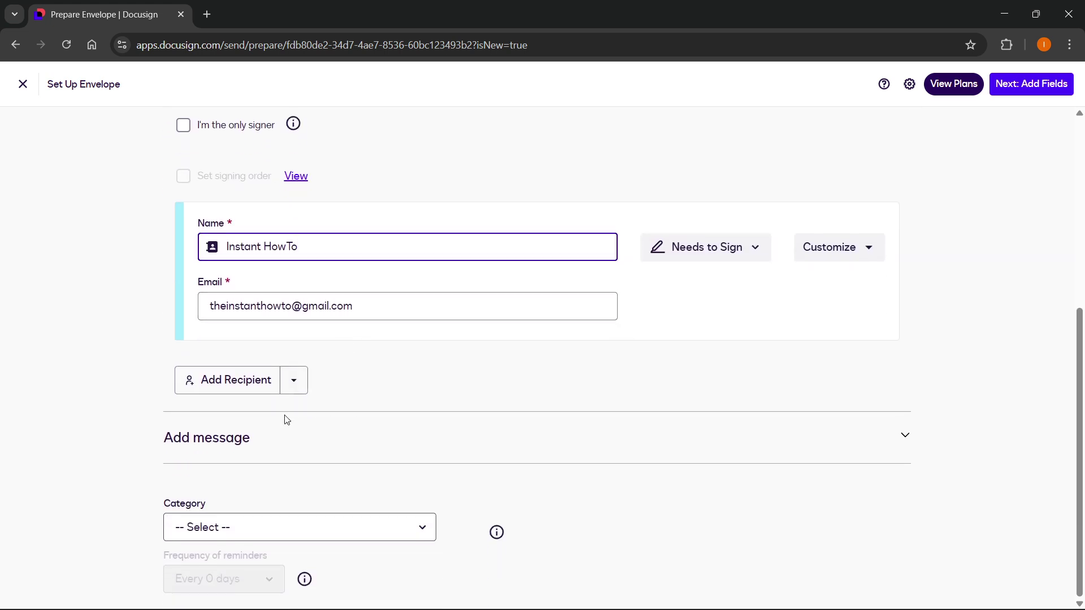
click(286, 529)
click(258, 394)
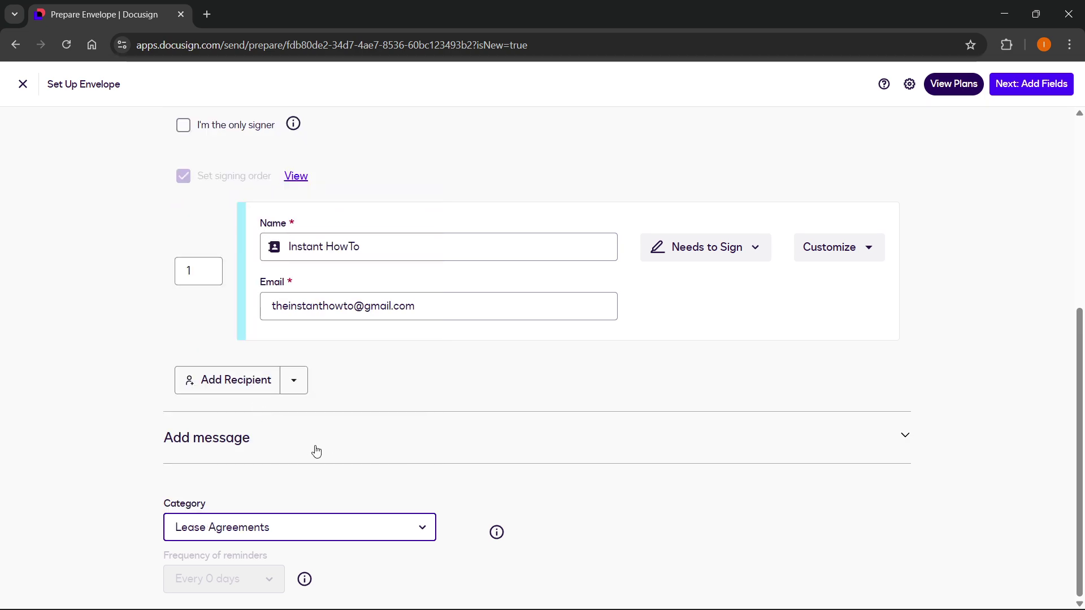
scroll(305, 450, up, 6)
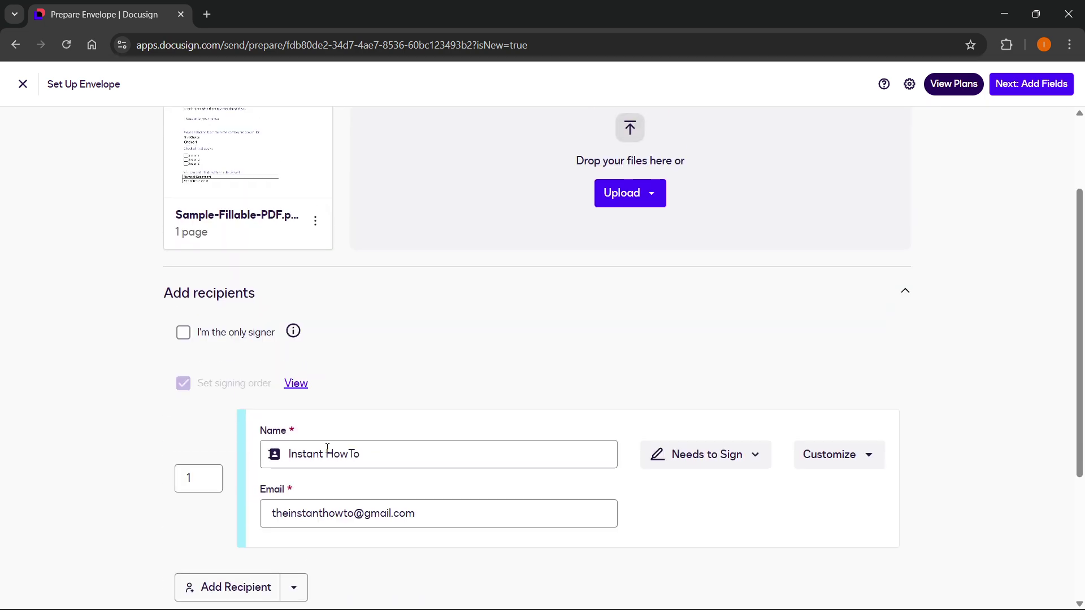
click(1034, 86)
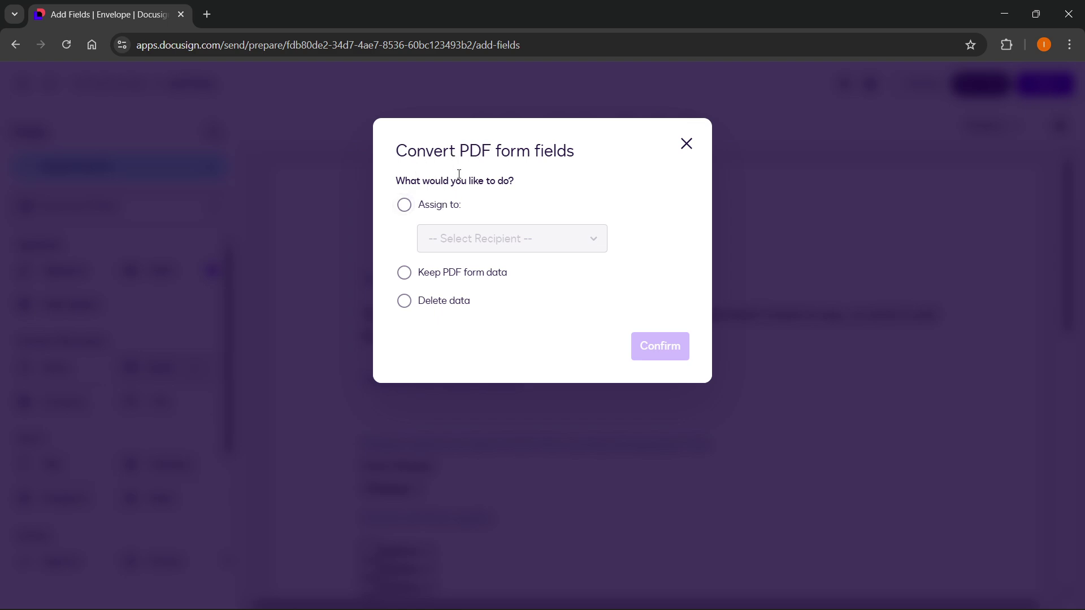
click(440, 205)
click(495, 238)
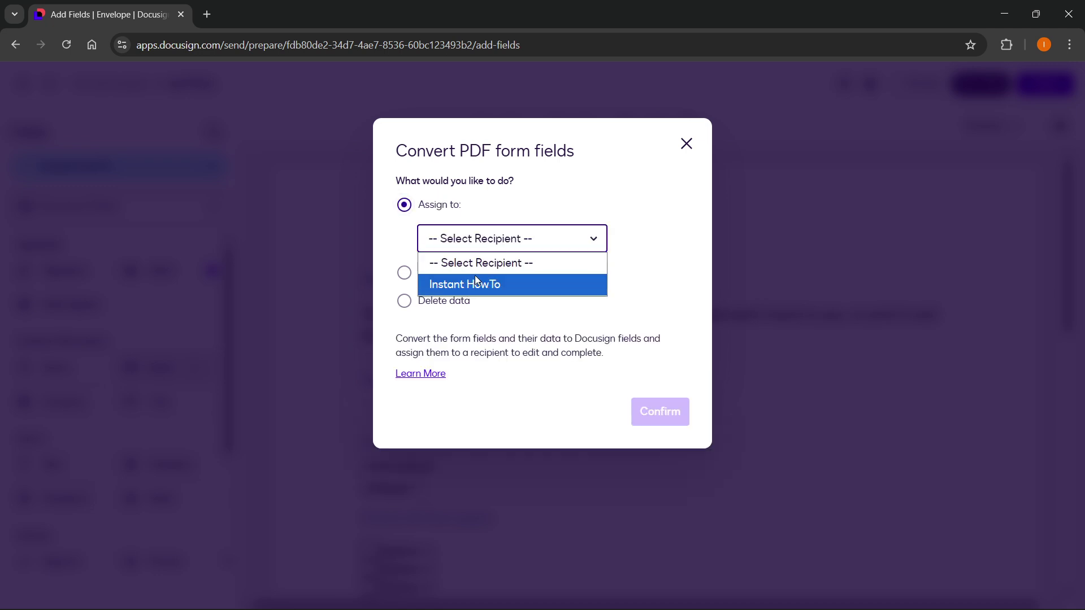
click(493, 262)
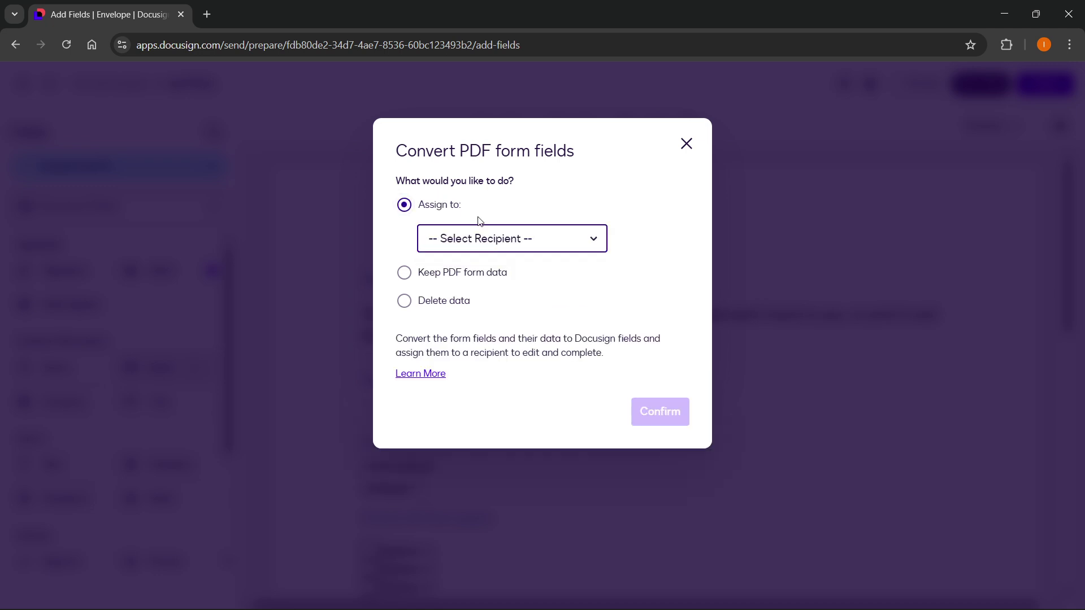
Convert the PDF form fields with the Keep PDF form data option.
click(449, 273)
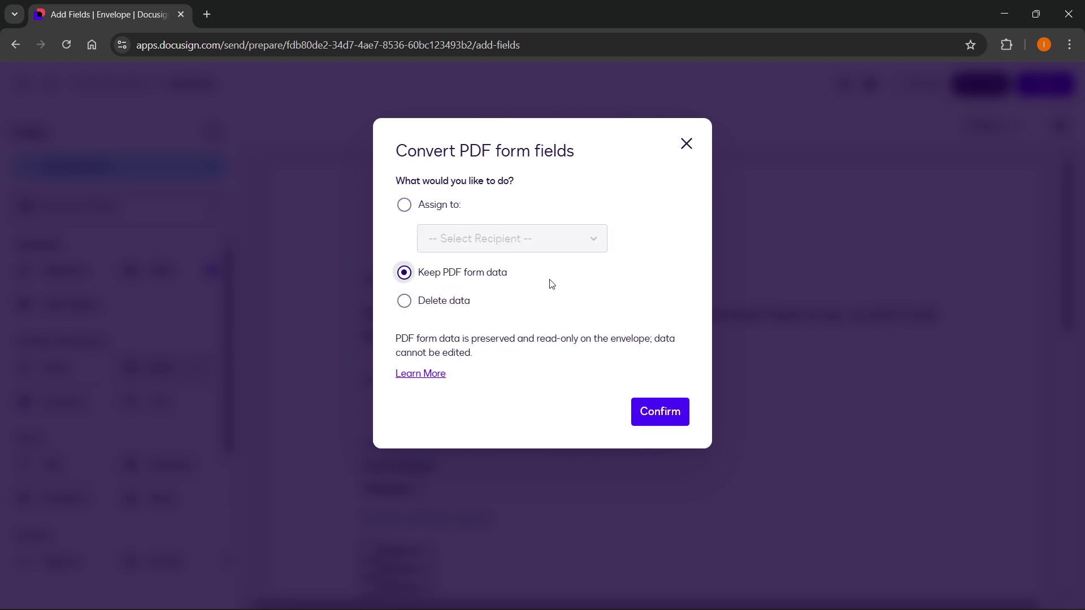
click(662, 412)
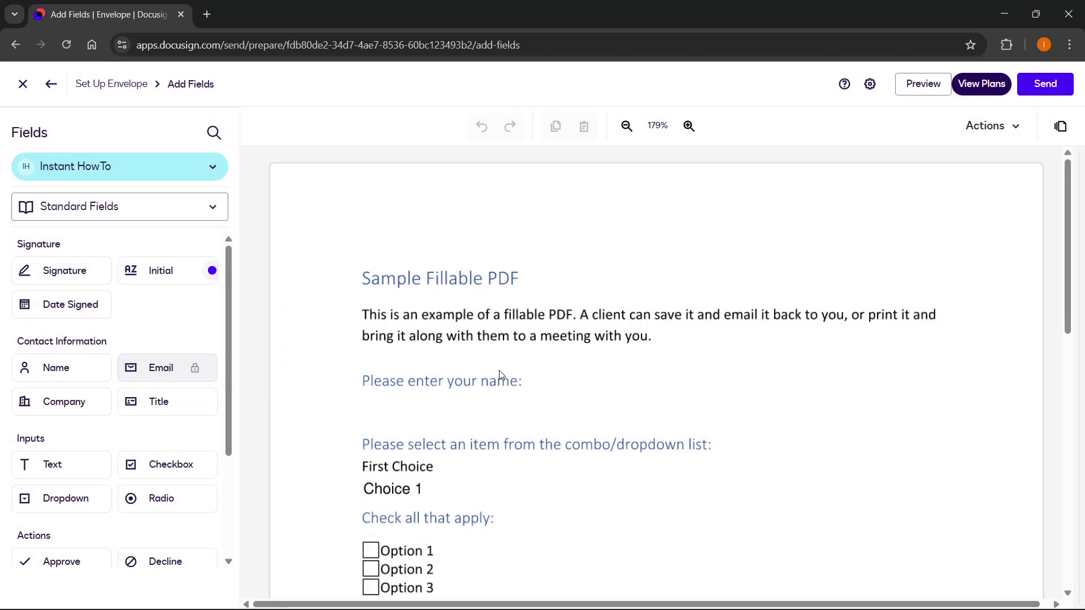
Examine the sample PDF's name prompt, dropdown choice, checkbox options and dependent table for places that need fields.
scroll(441, 419, down, 2)
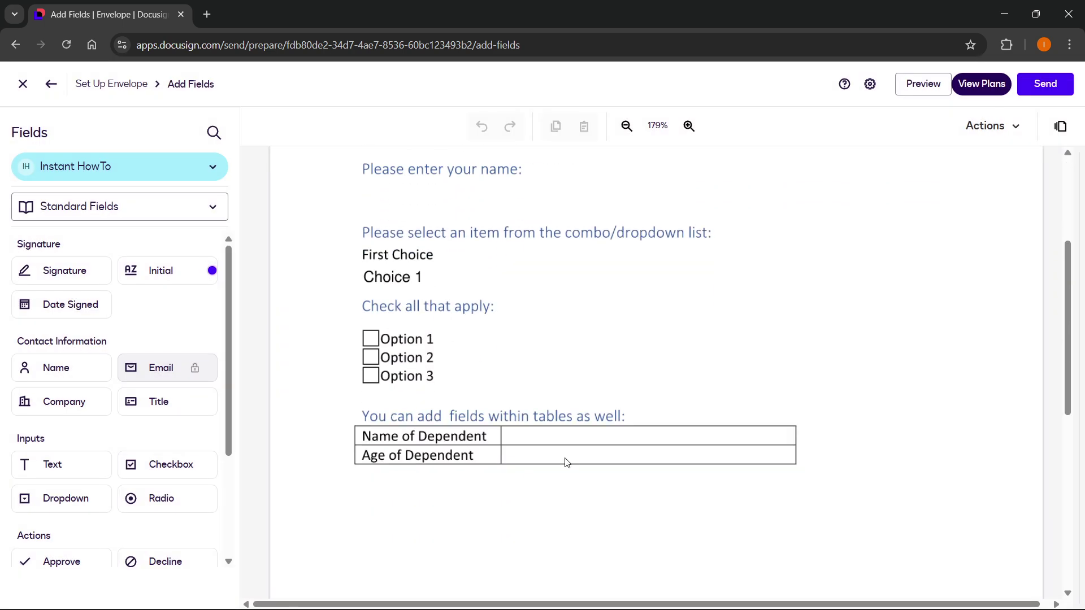
scroll(532, 422, up, 2)
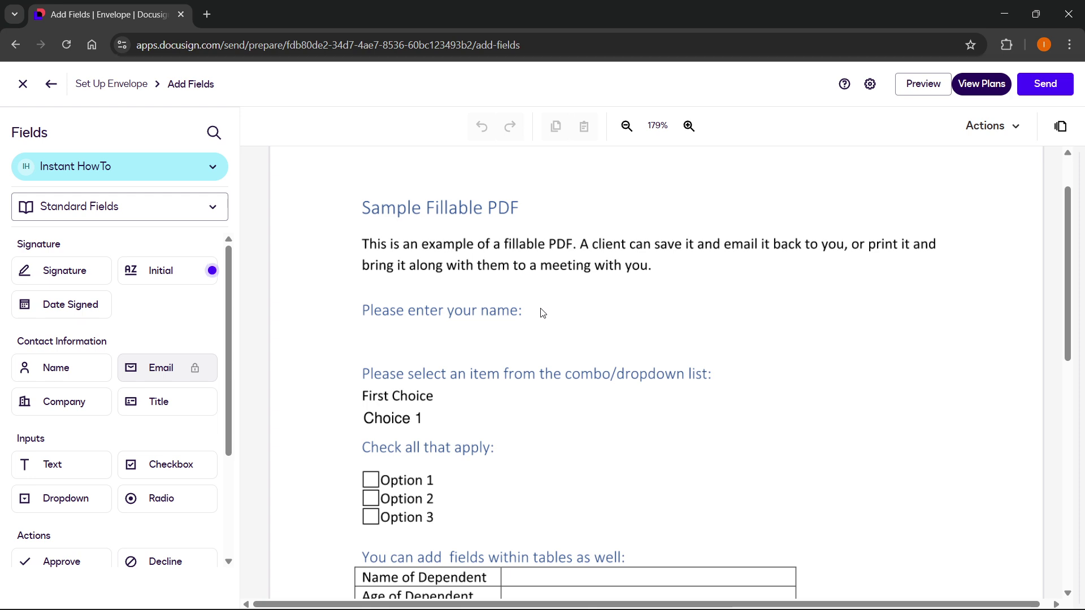
scroll(643, 315, down, 1)
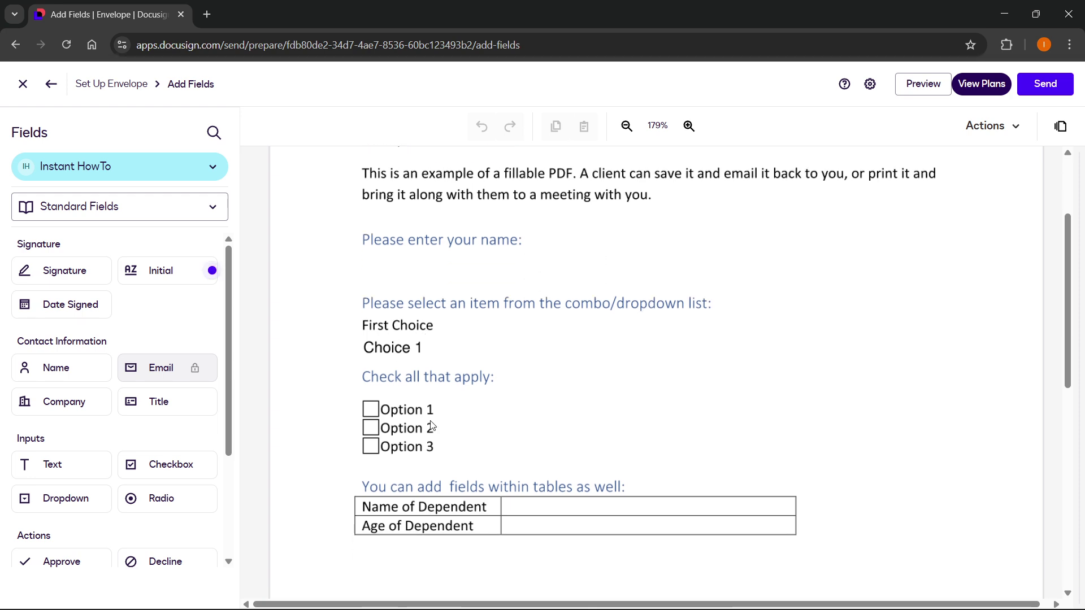
scroll(432, 426, down, 2)
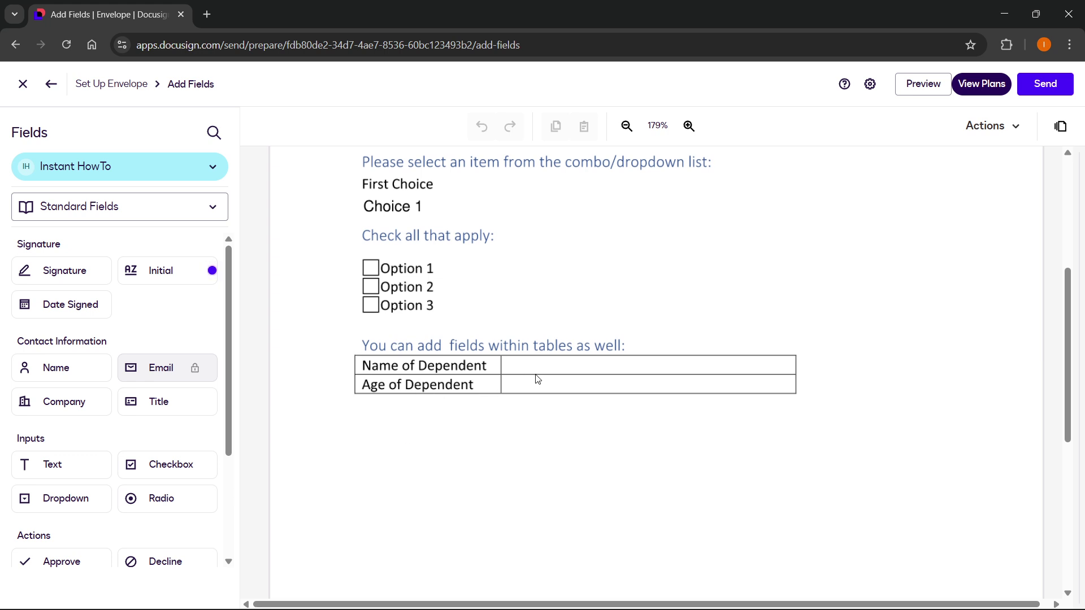
scroll(537, 379, up, 4)
scroll(441, 255, down, 2)
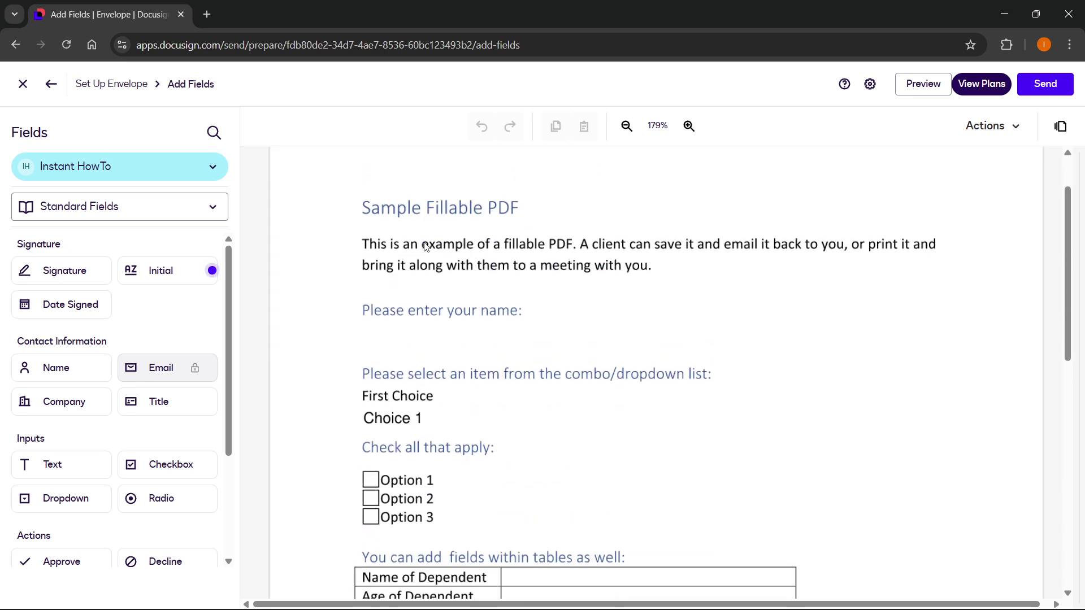
scroll(426, 344, up, 2)
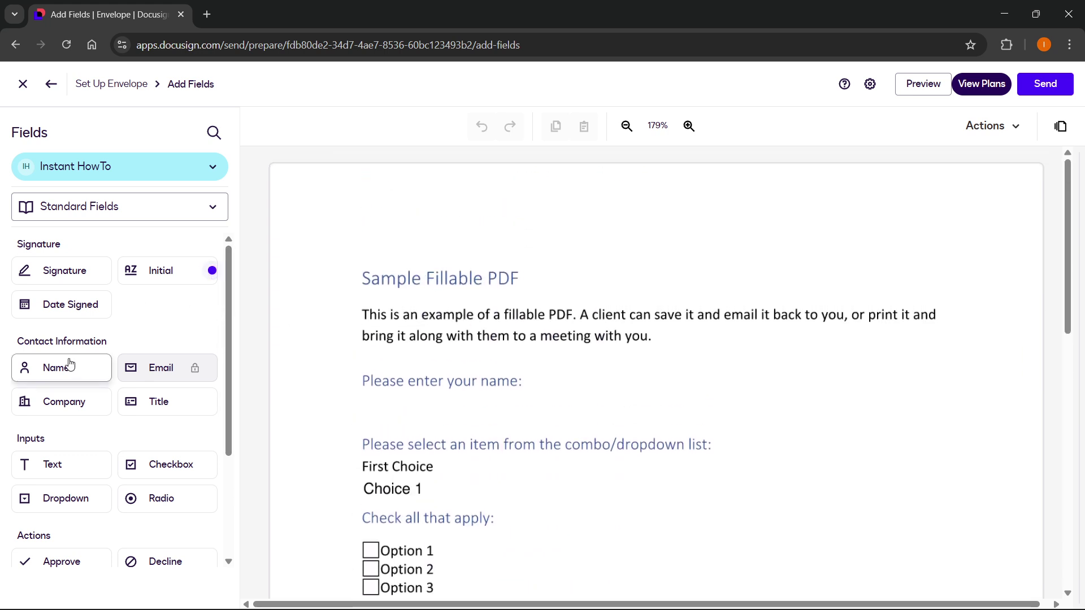
Place a Name field on the document below "Please enter your name:".
scroll(478, 344, down, 1)
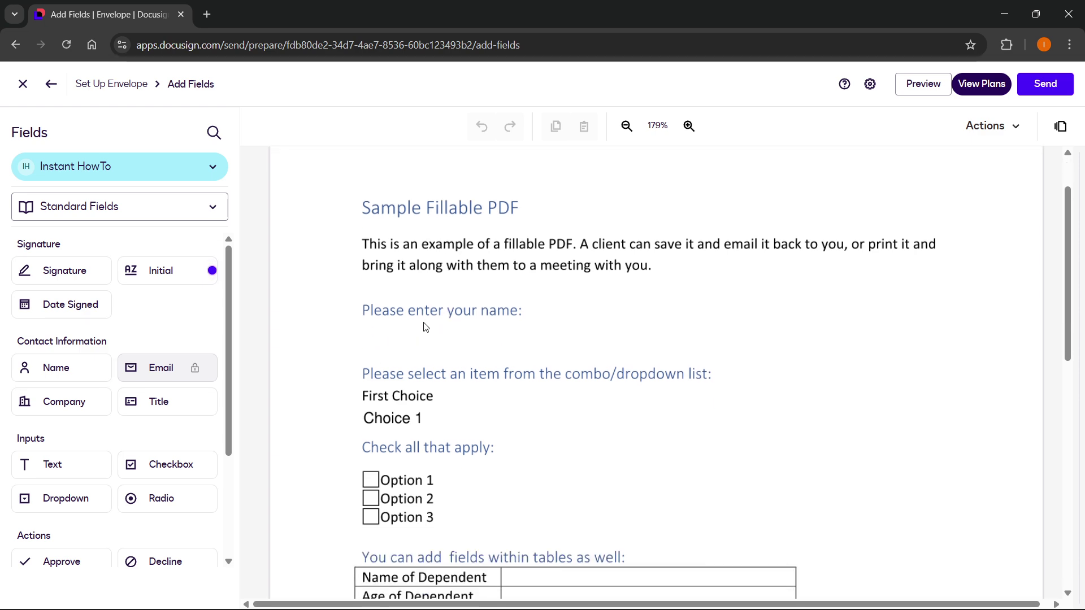
drag(96, 367, 424, 339)
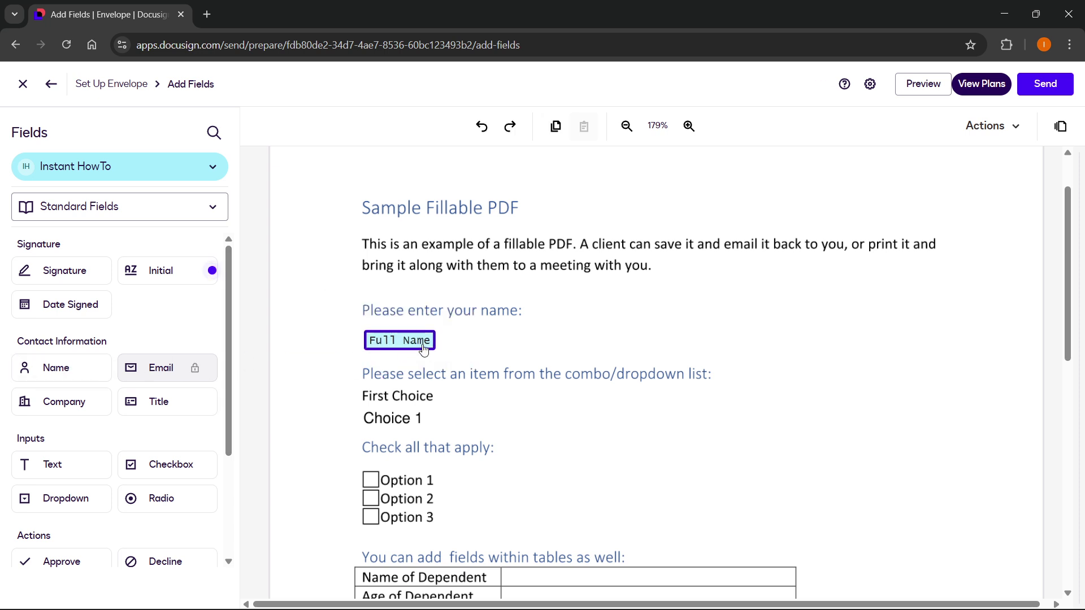
click(425, 360)
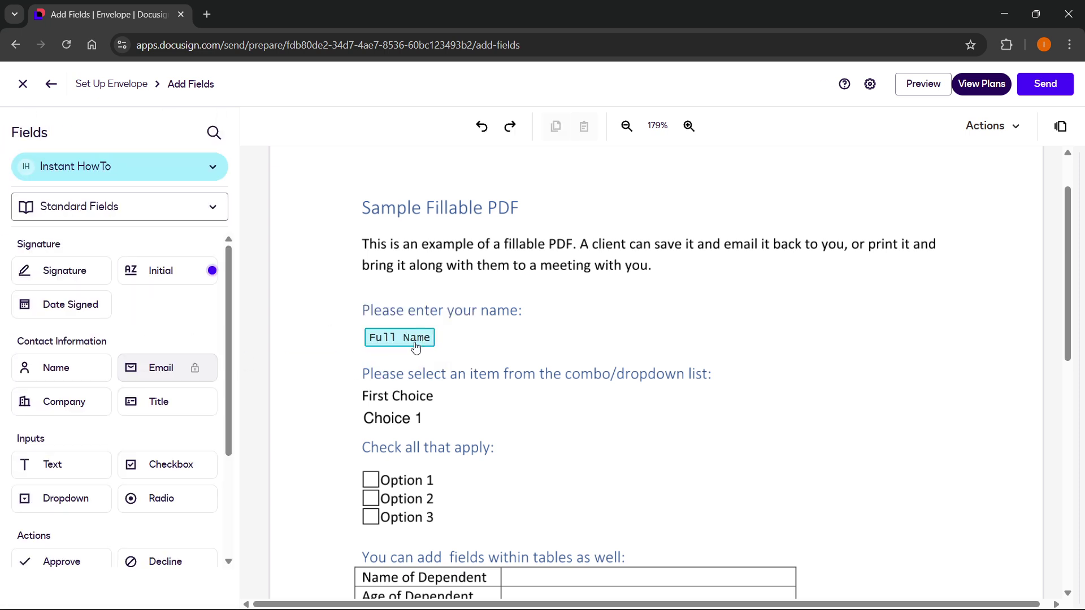
Set the Full Name field's font size to 24 and align the field in the gap below "Please enter your name:".
click(416, 342)
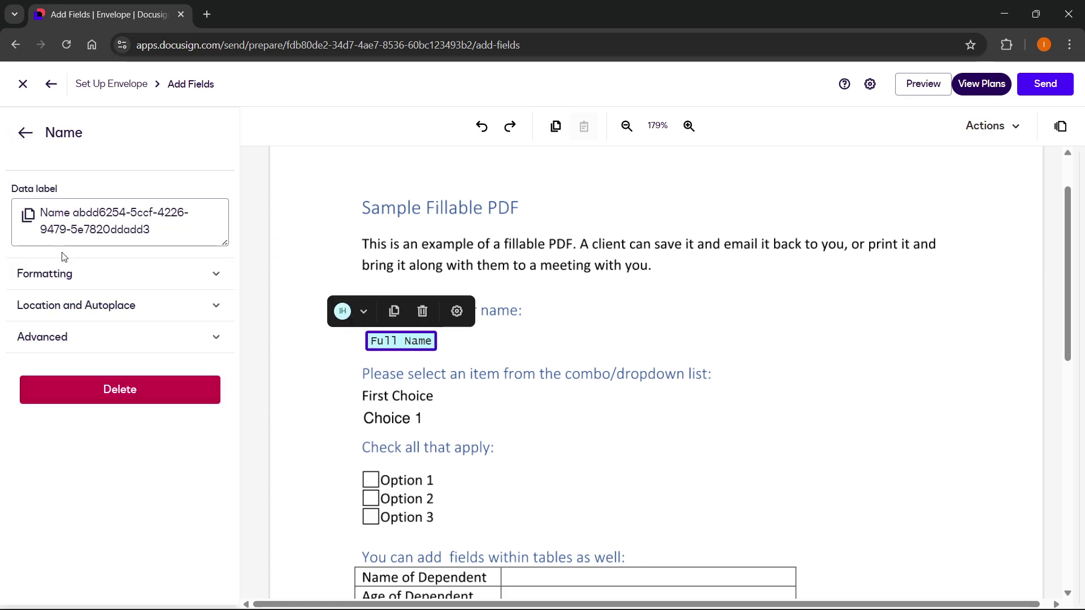
click(114, 276)
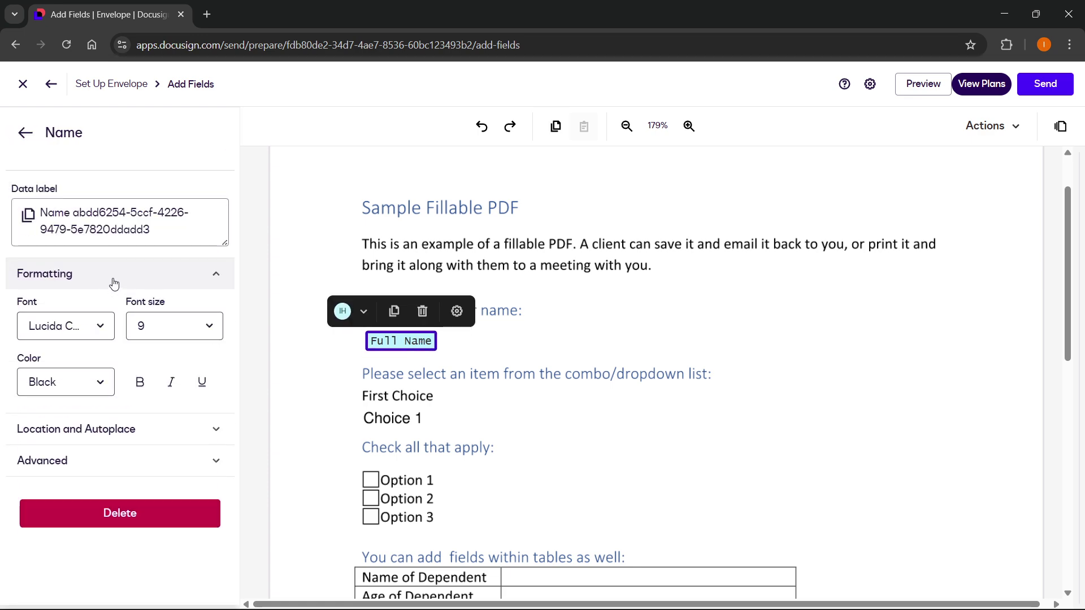
click(211, 330)
click(176, 246)
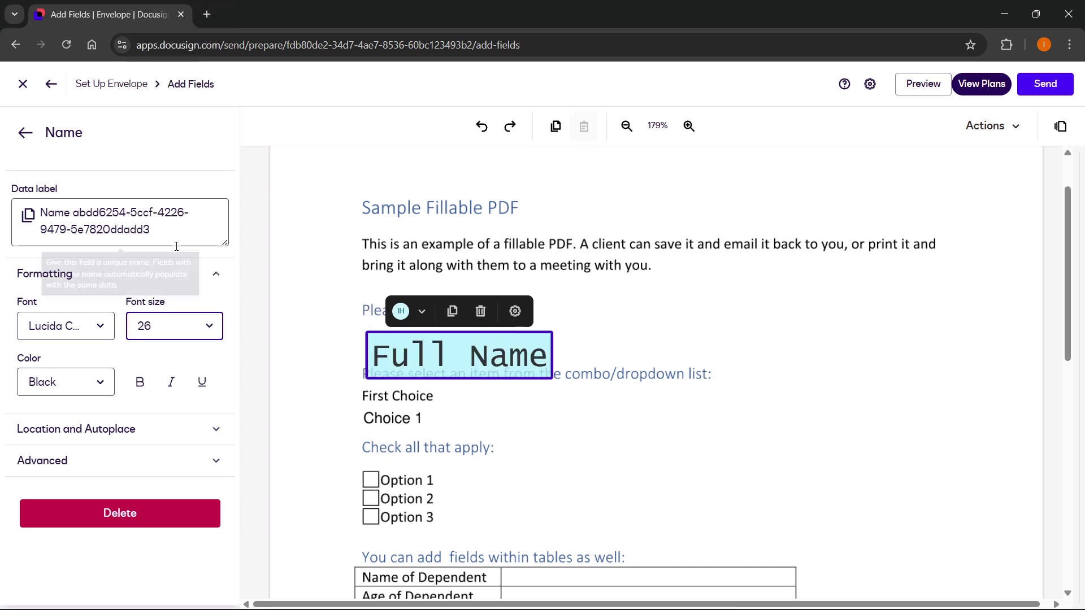
drag(532, 360, 519, 341)
click(182, 331)
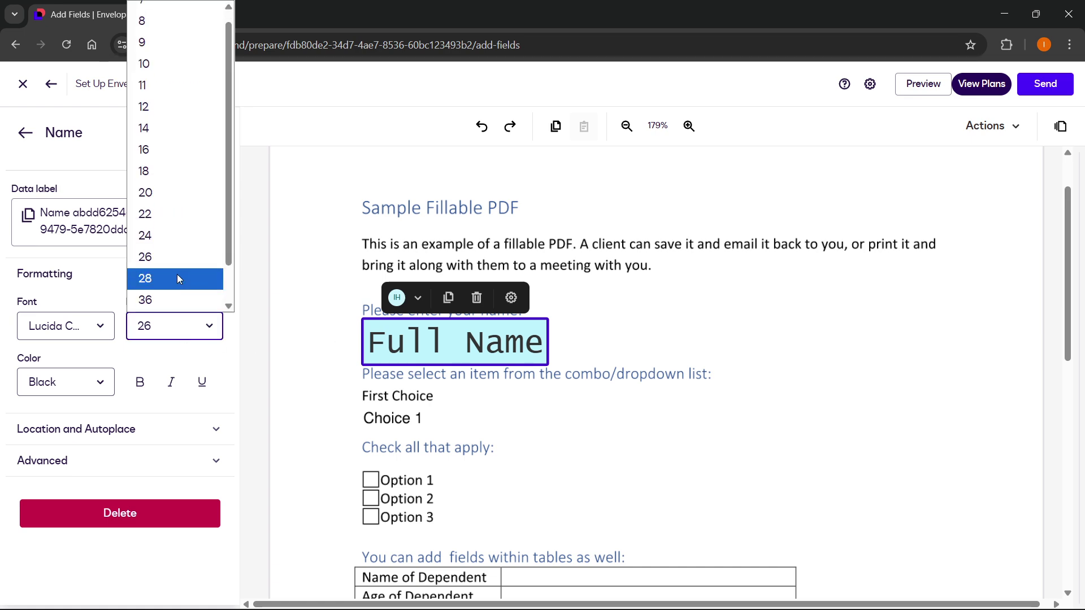
click(176, 236)
drag(496, 344, 507, 346)
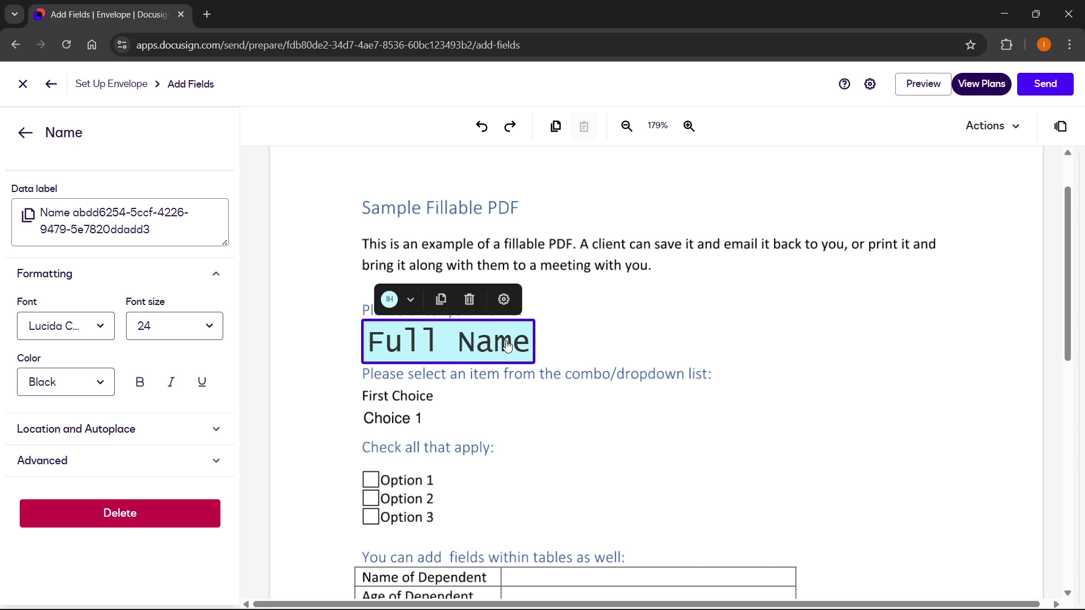
click(603, 344)
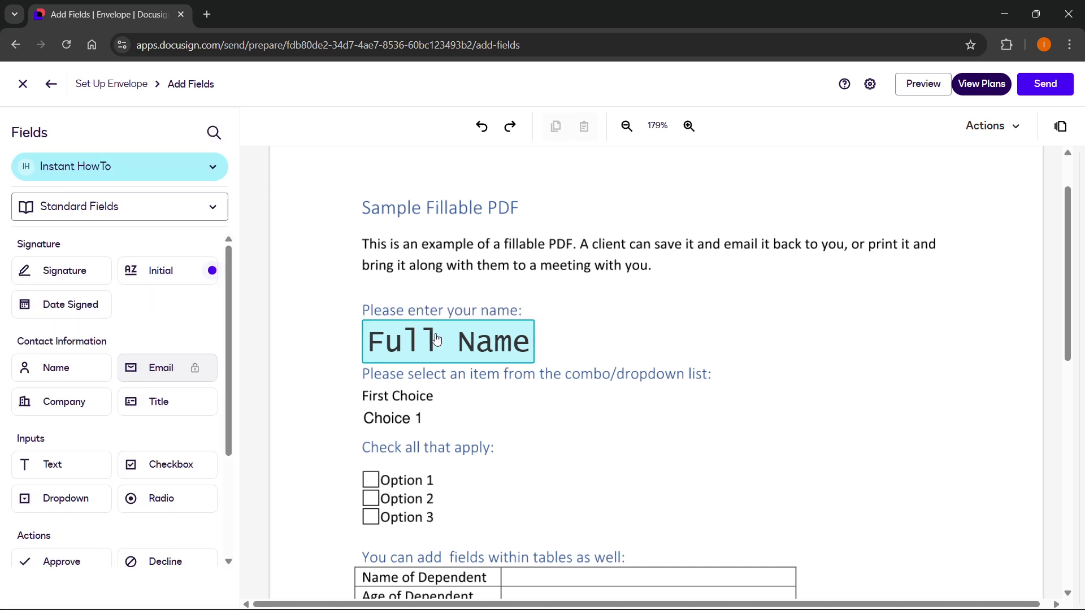
Place Checkbox fields over the boxes for Option 1, Option 2 and Option 3.
scroll(486, 345, down, 1)
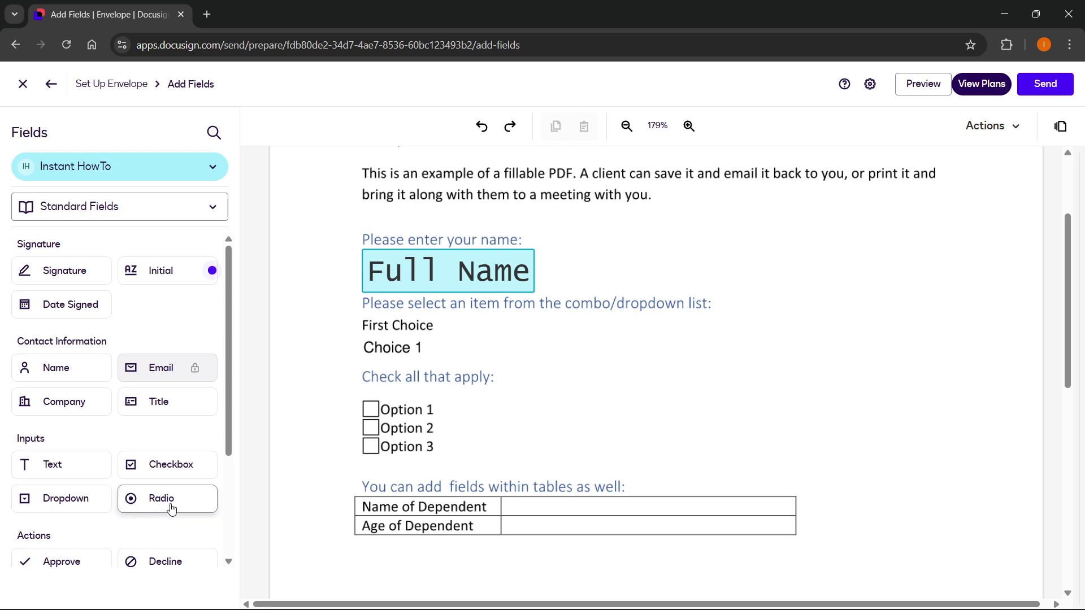
scroll(175, 480, down, 1)
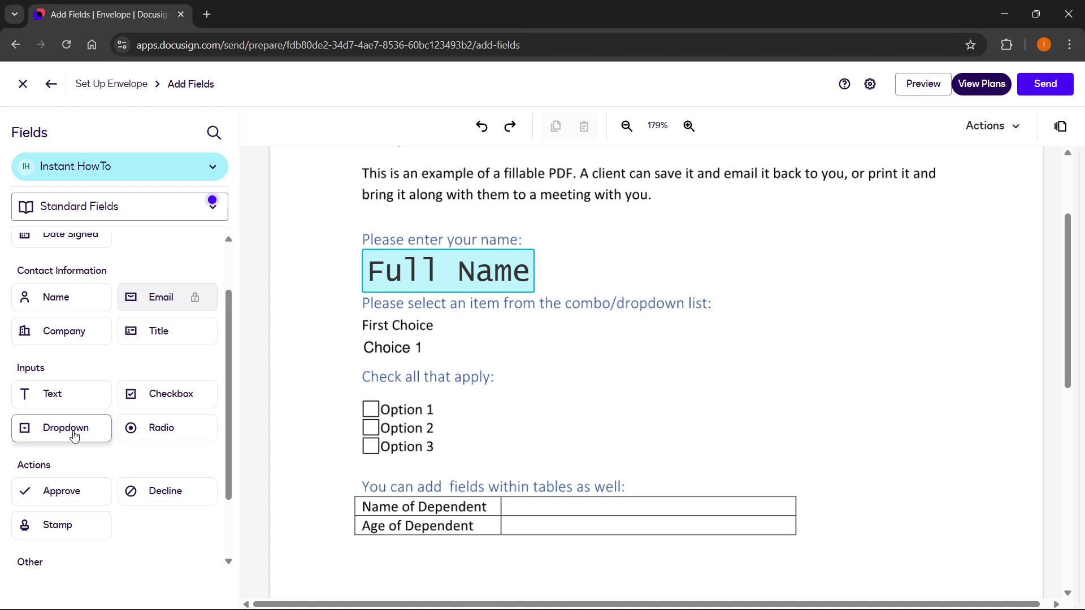
drag(127, 392, 370, 409)
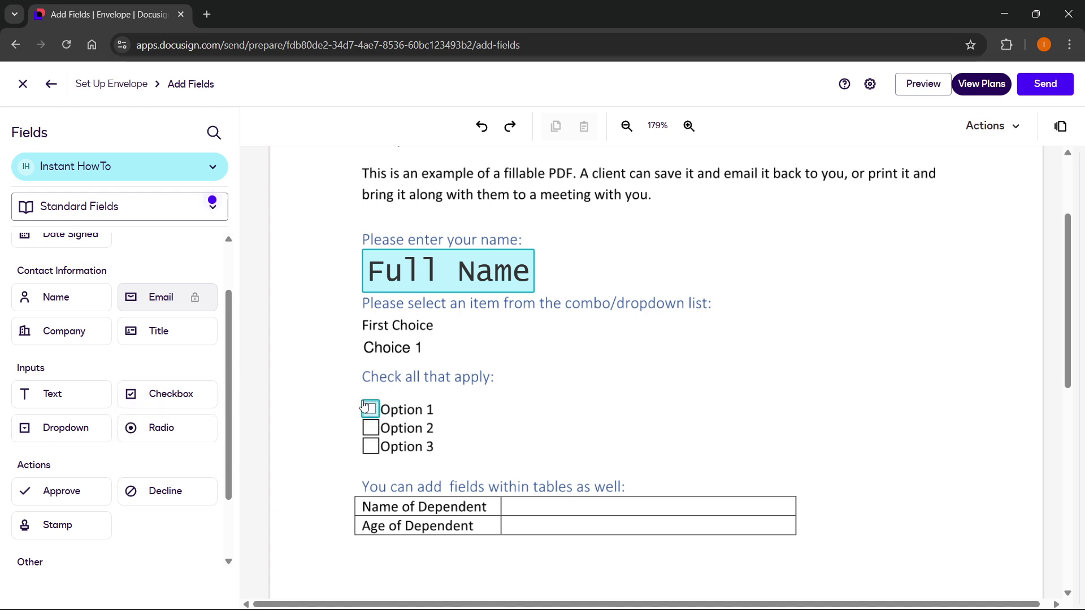
click(370, 426)
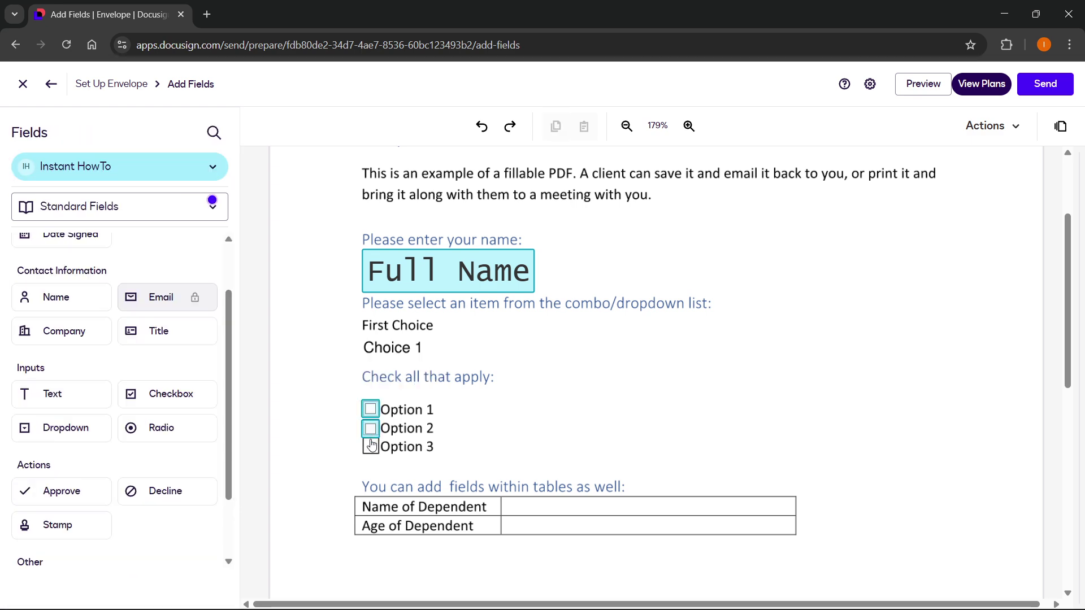
click(375, 454)
click(371, 449)
click(474, 443)
Place a Dropdown field beside "First Choice" in the dropdown list section.
scroll(541, 318, up, 2)
scroll(545, 383, down, 2)
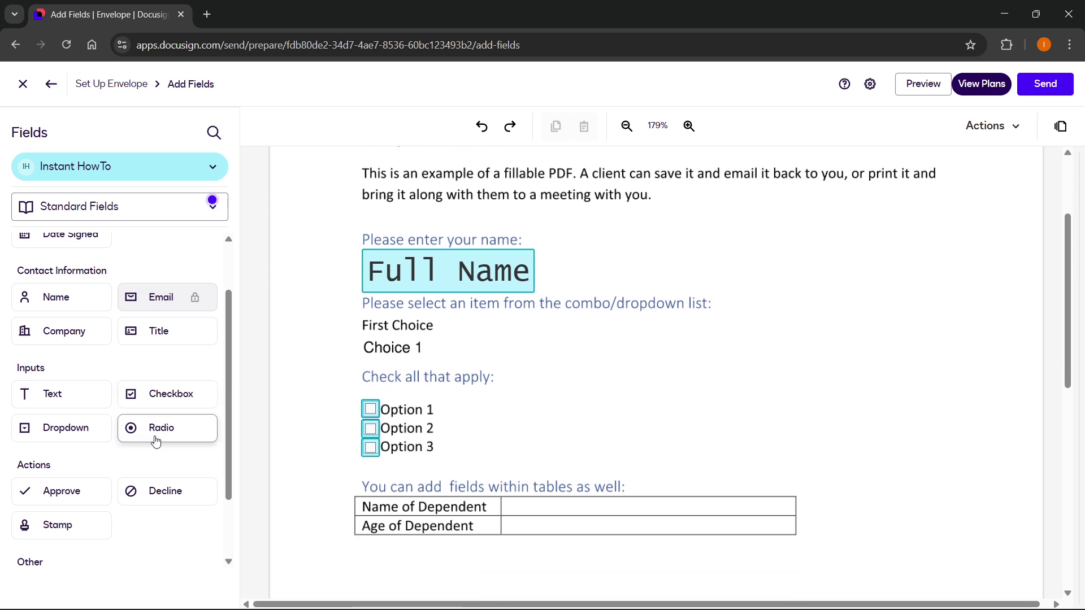
drag(79, 436, 460, 330)
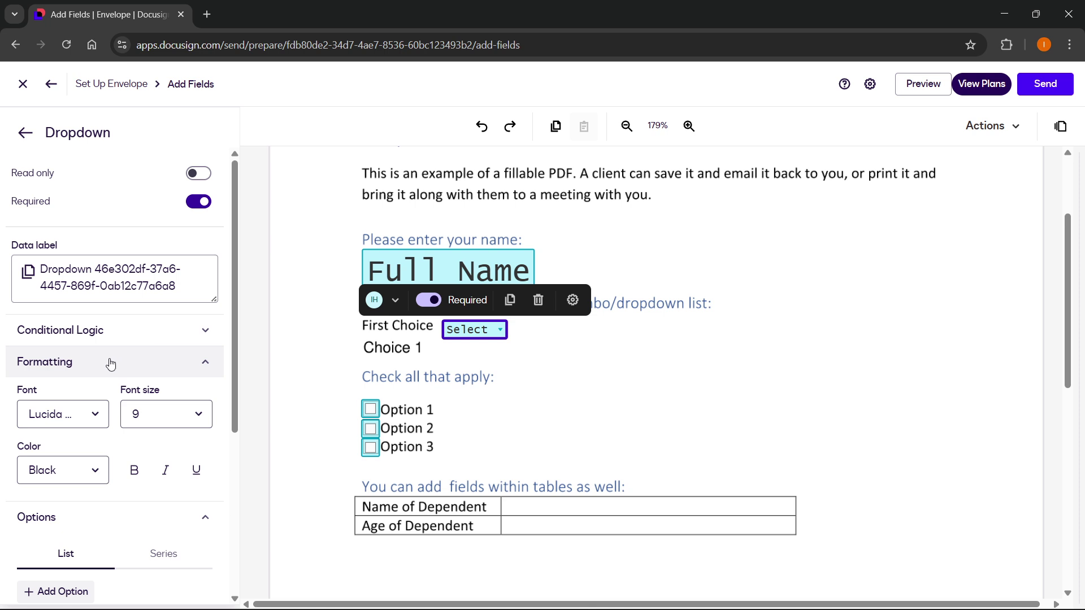
Set the font size of the Dropdown field beside "First Choice" to 16.
click(151, 336)
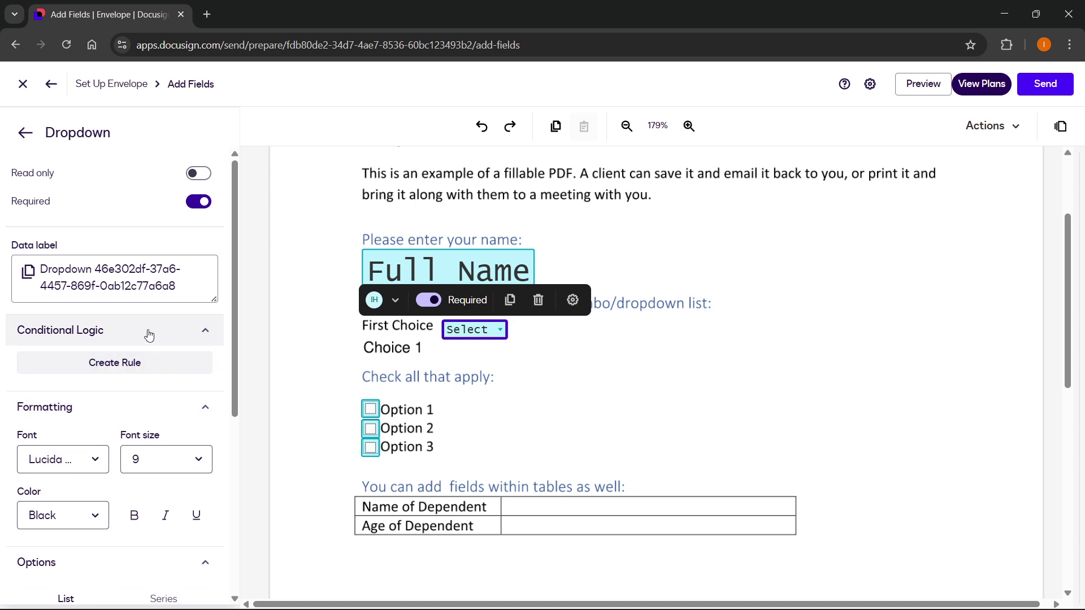
click(148, 336)
scroll(136, 356, down, 1)
click(196, 351)
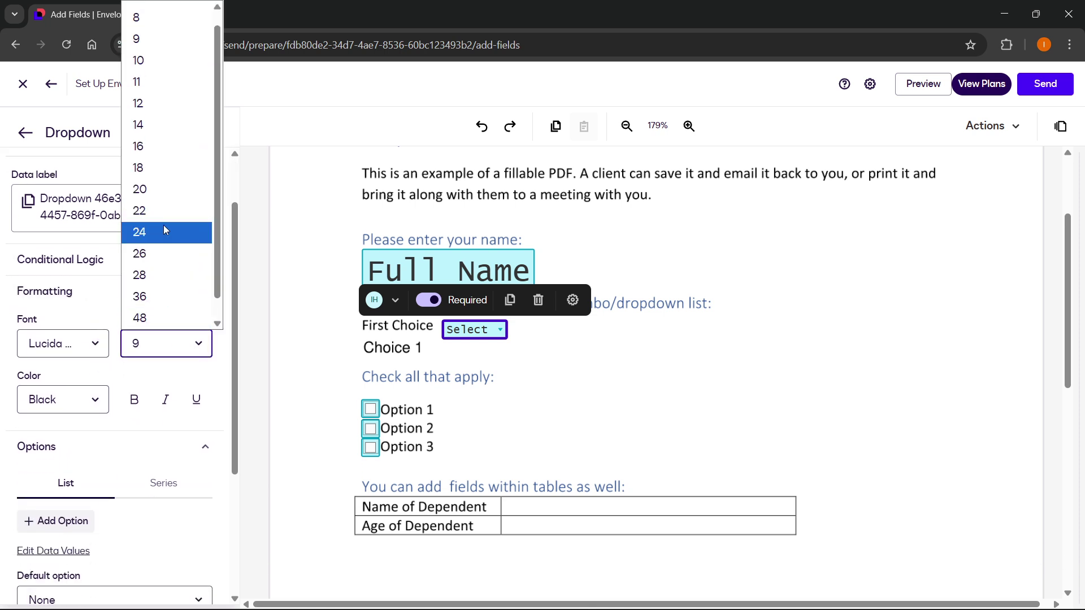
click(158, 145)
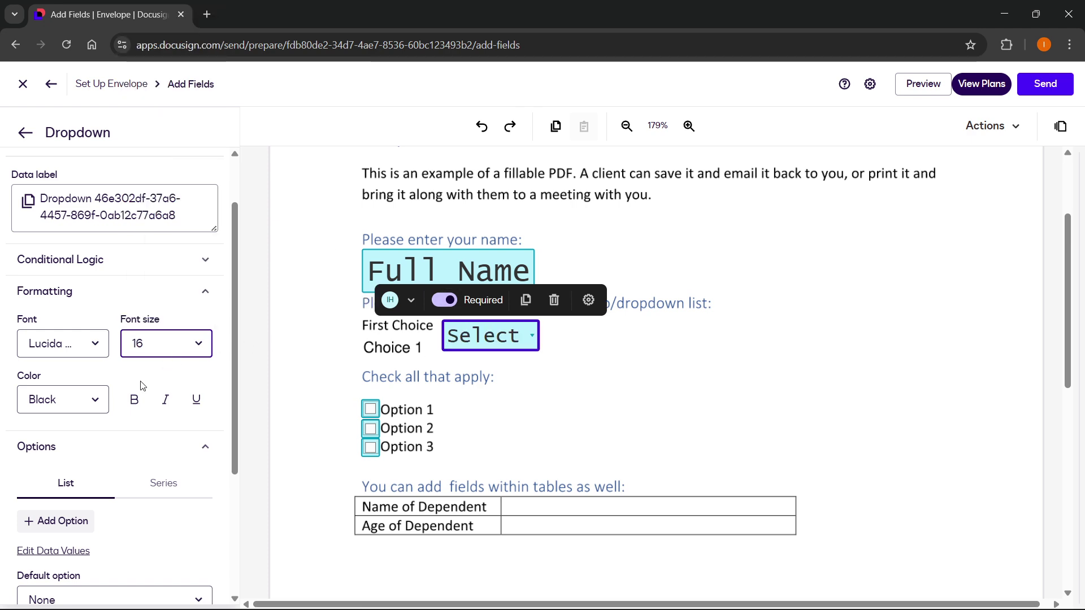
Add the list options Red, Blue and Green to the Dropdown field.
scroll(121, 421, down, 3)
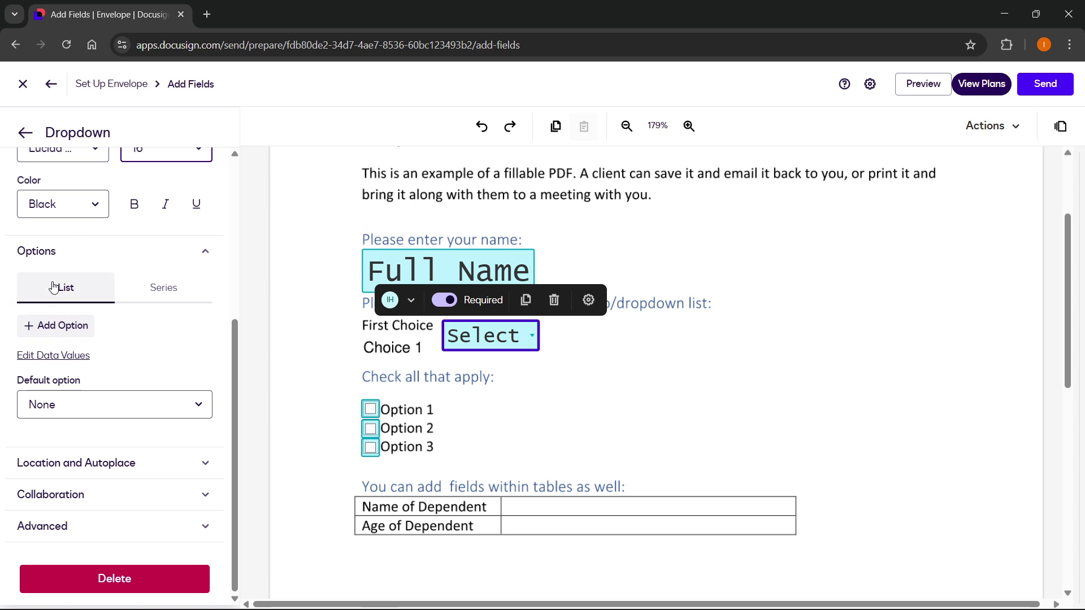
click(155, 292)
click(90, 292)
click(70, 326)
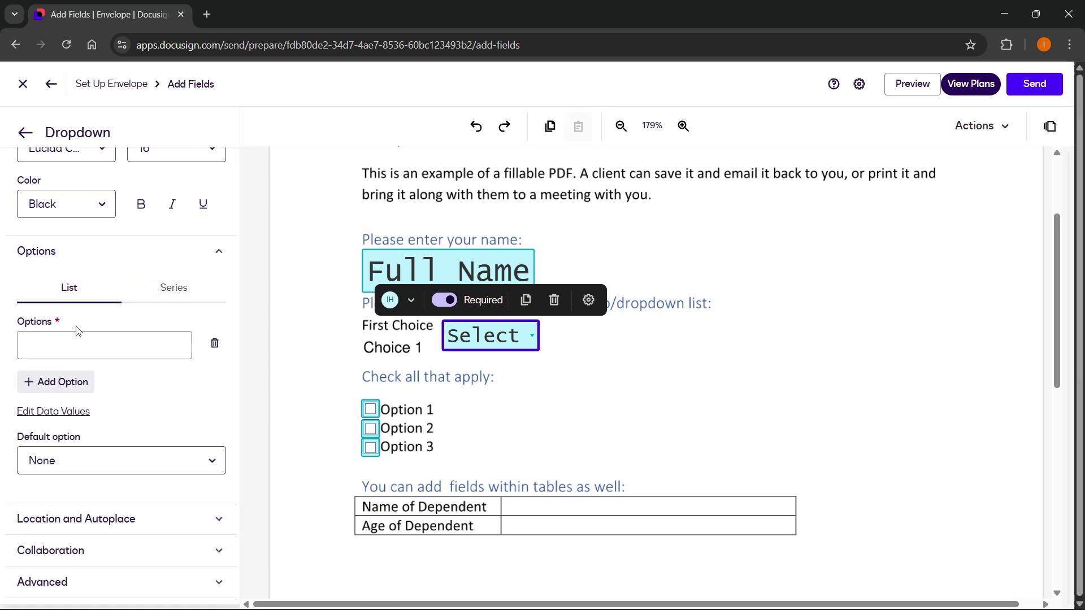
click(74, 338)
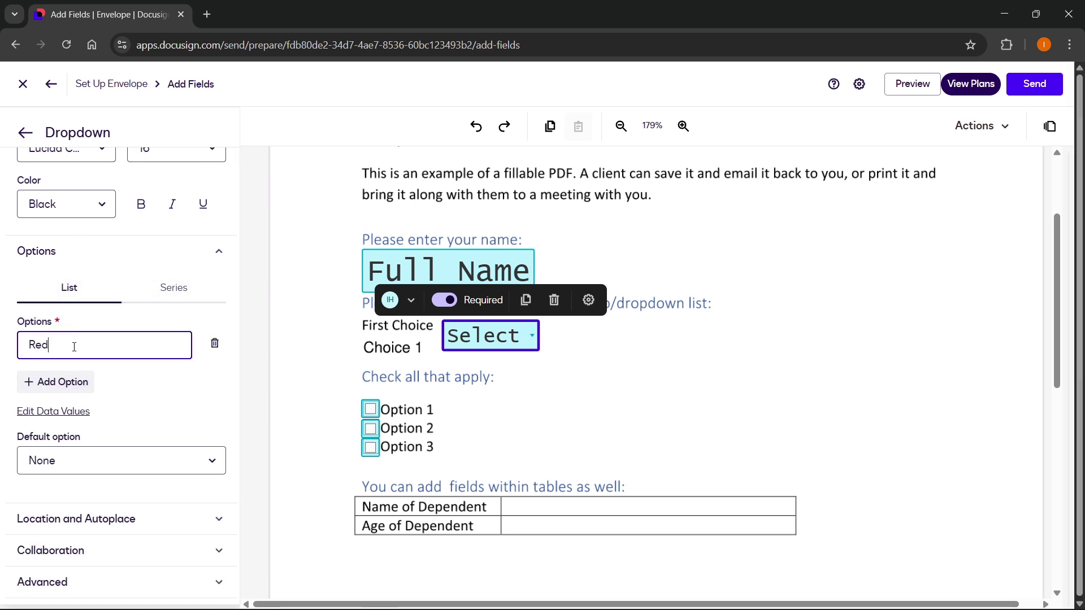
click(68, 380)
click(62, 384)
text(Blue)
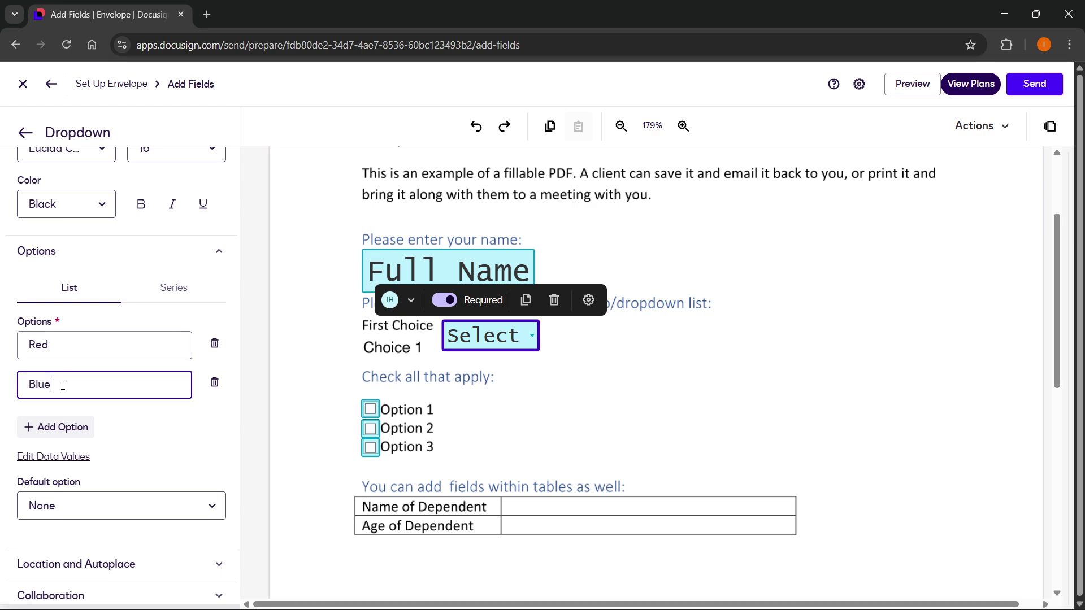
click(62, 427)
click(62, 421)
text(G)
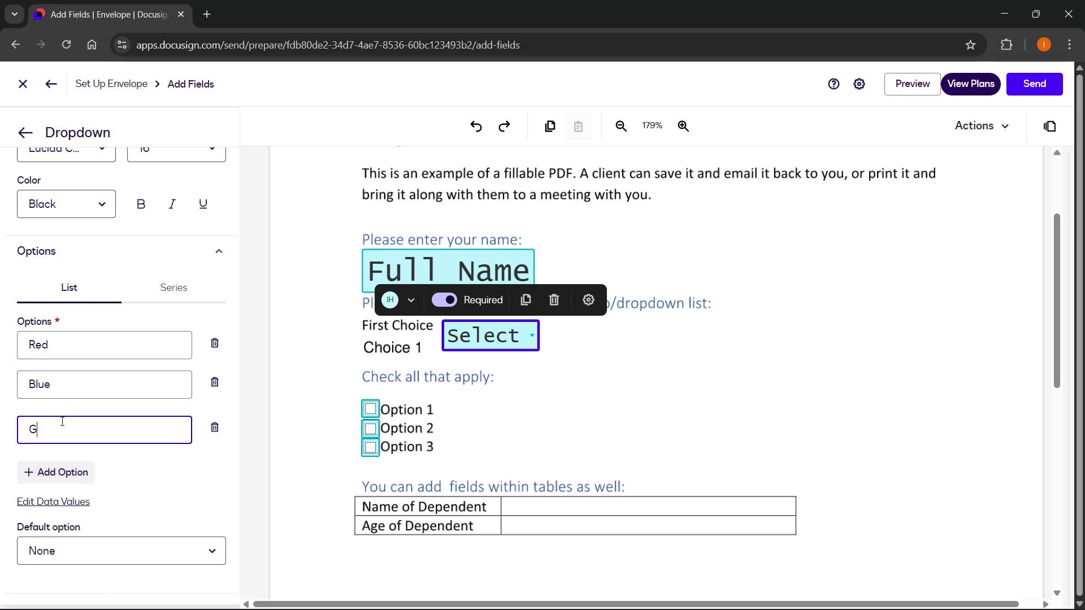
text(reen)
Set the Dropdown field's default option to Red.
scroll(168, 432, down, 3)
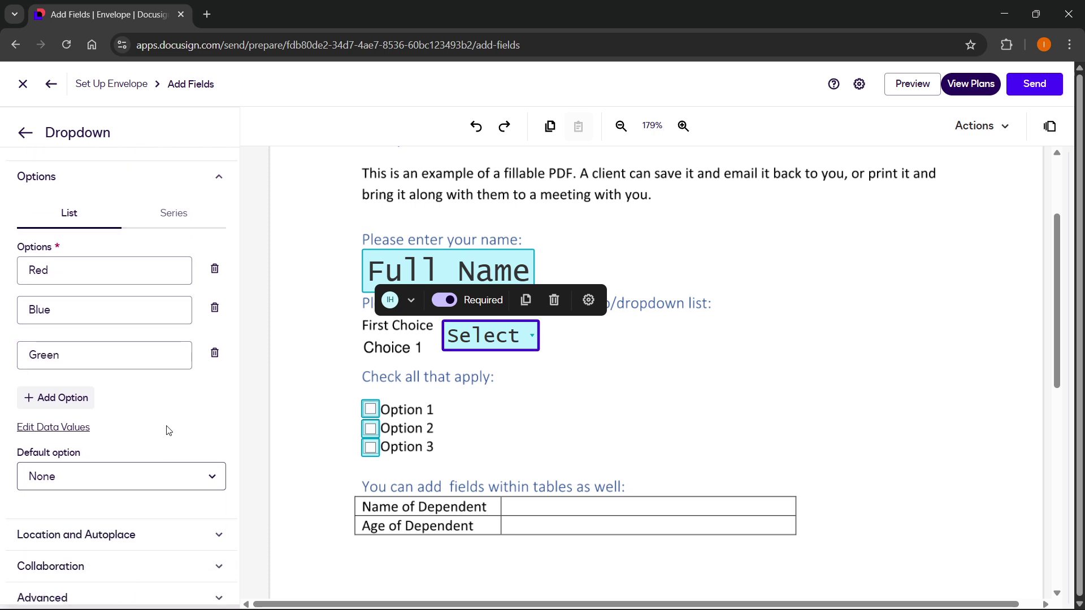
click(160, 412)
click(95, 456)
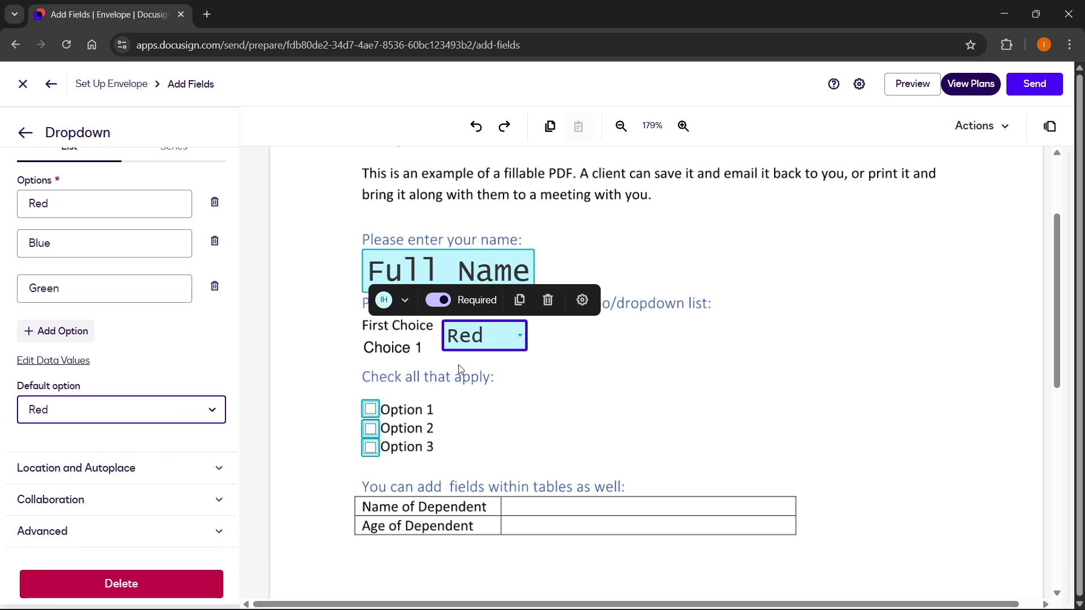
Check the Dropdown field's Collaboration and Location and Autoplace settings, and deselect the field.
click(148, 495)
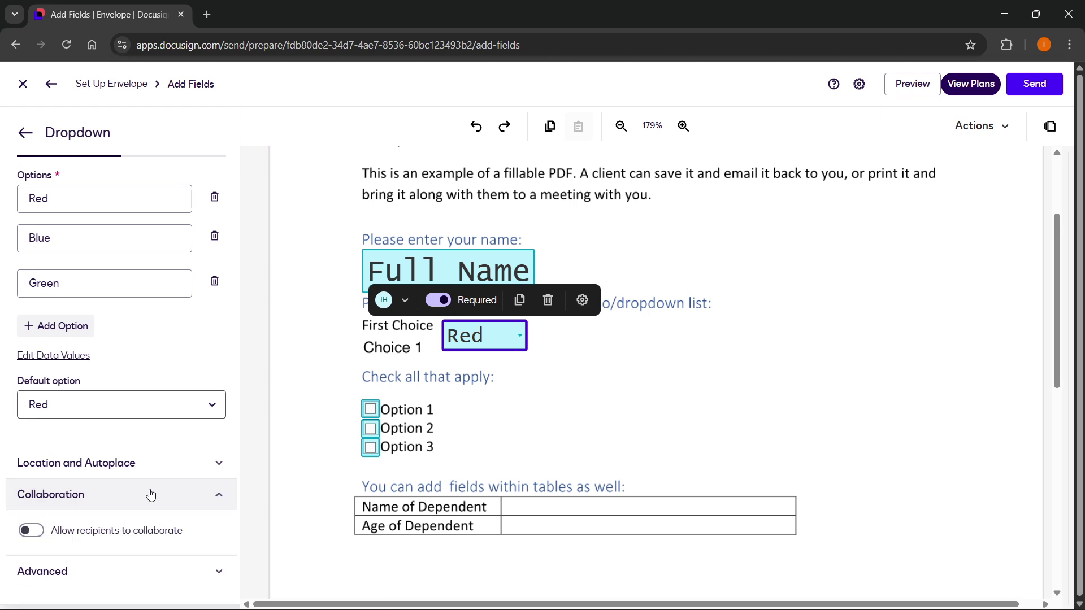
click(169, 465)
click(195, 462)
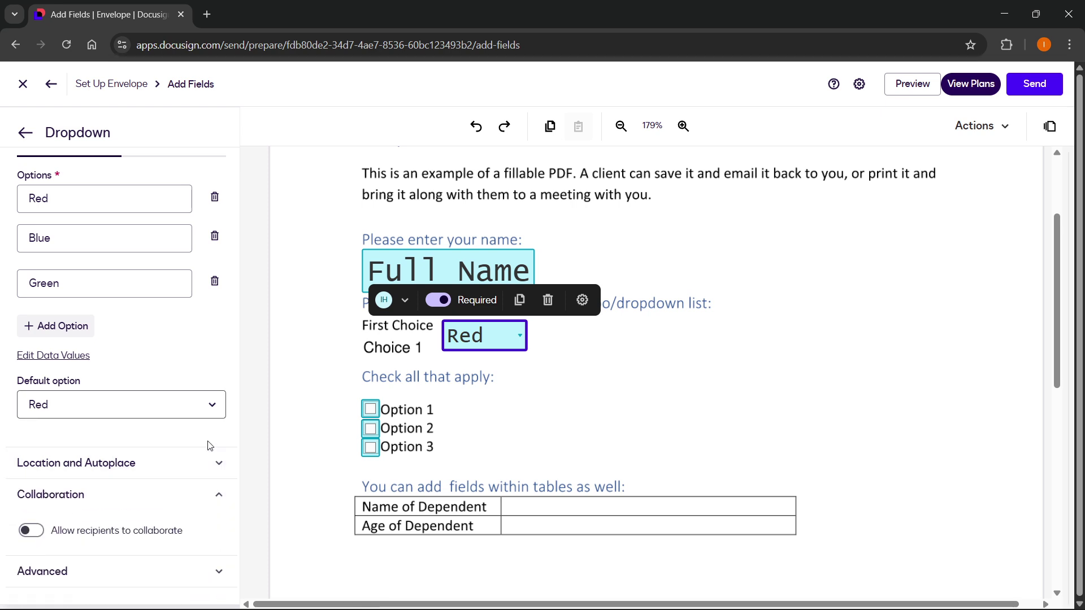
scroll(206, 444, down, 1)
click(597, 363)
Look over the fields placed on the document and the other standard fields that are available.
scroll(598, 416, down, 2)
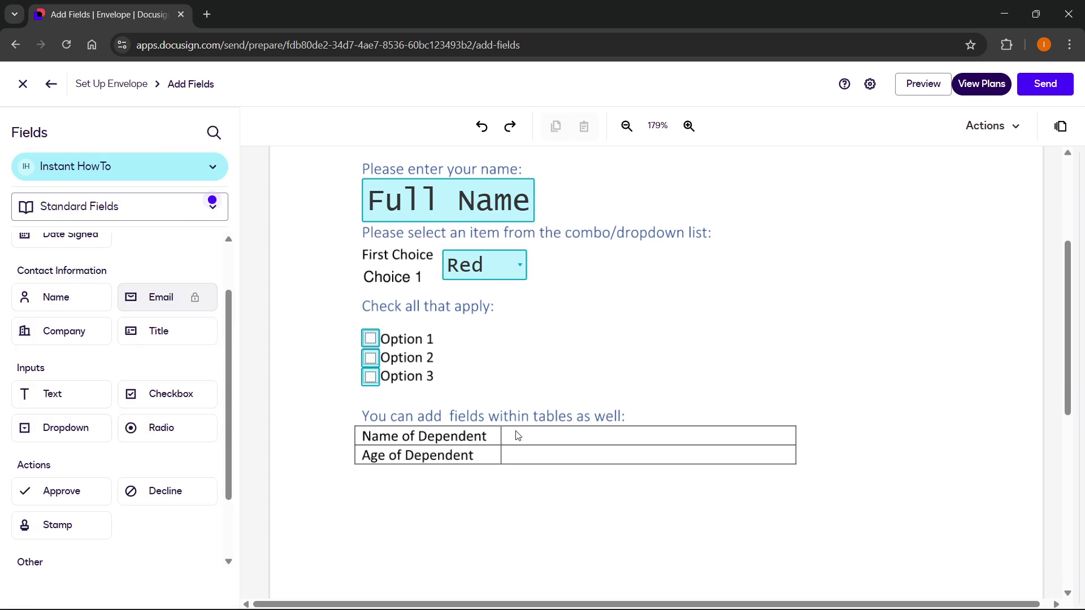
scroll(198, 269, up, 1)
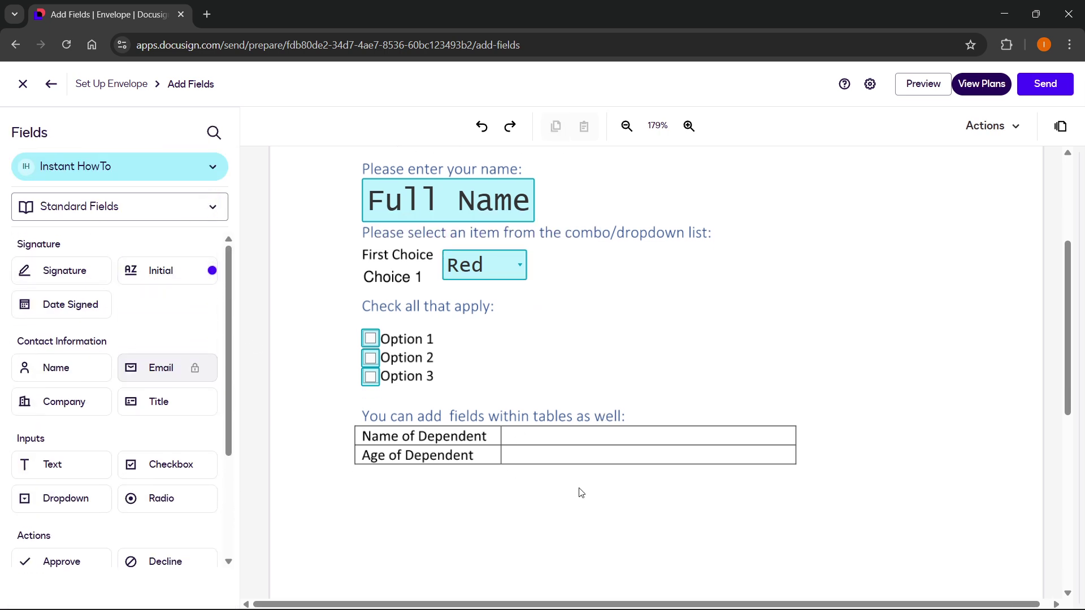
scroll(565, 486, down, 2)
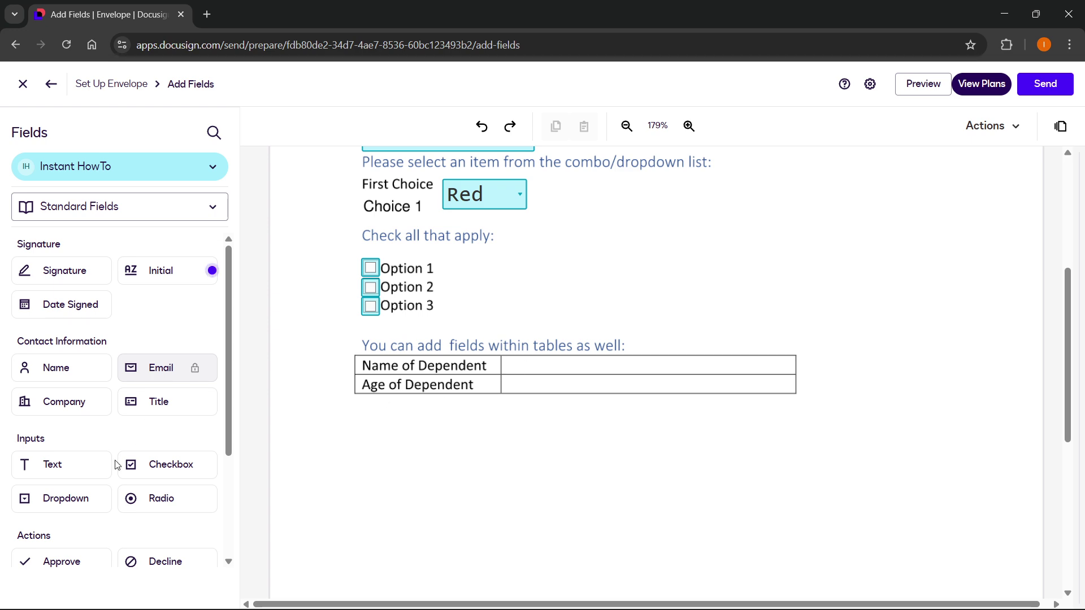
scroll(117, 465, down, 3)
scroll(113, 475, up, 1)
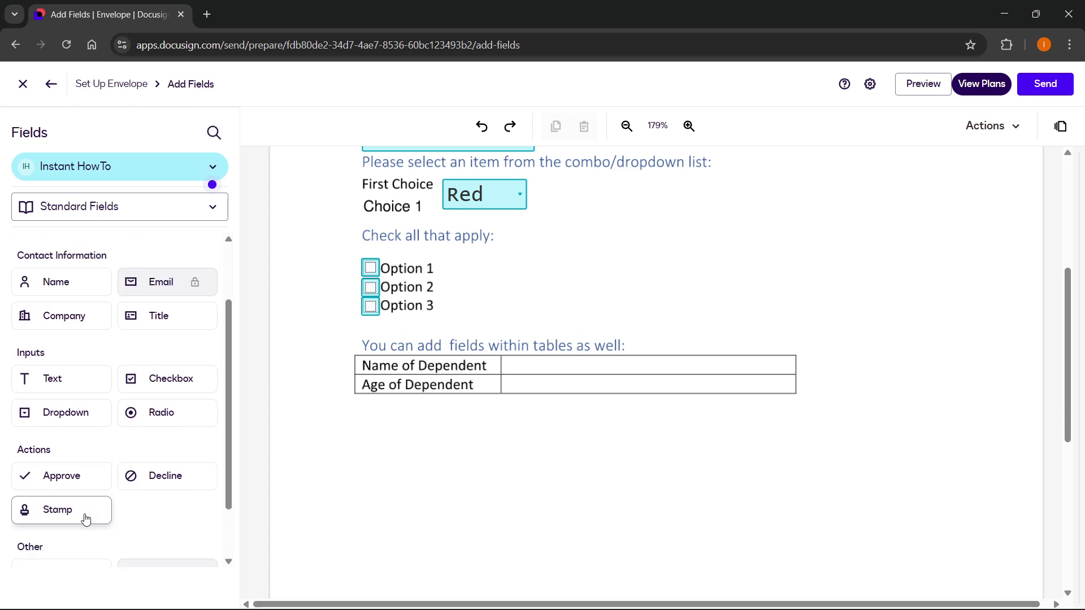
scroll(85, 509, up, 2)
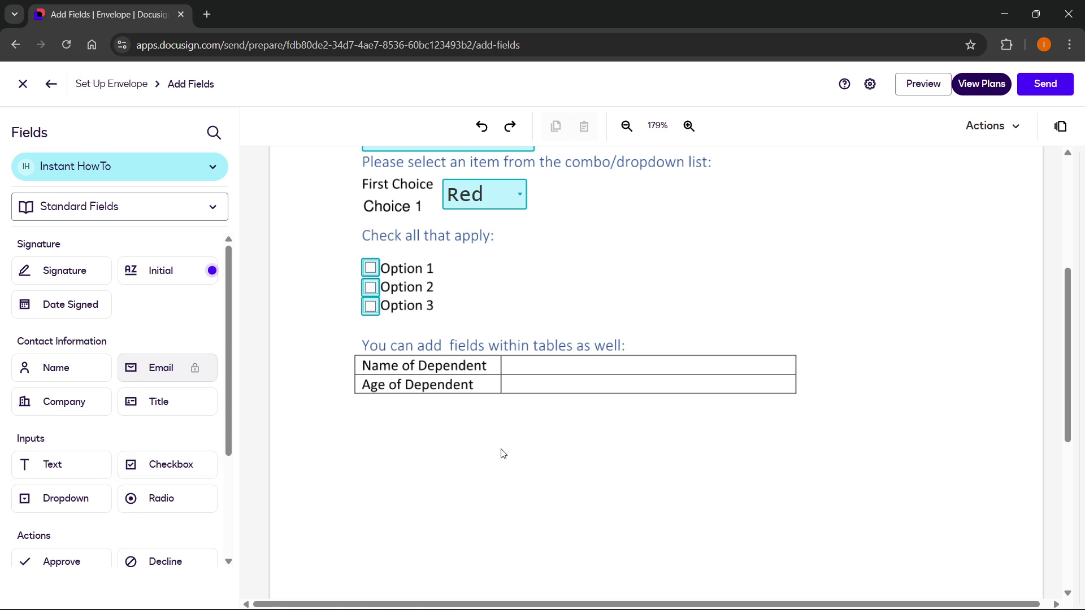
scroll(560, 412, up, 3)
scroll(480, 383, down, 2)
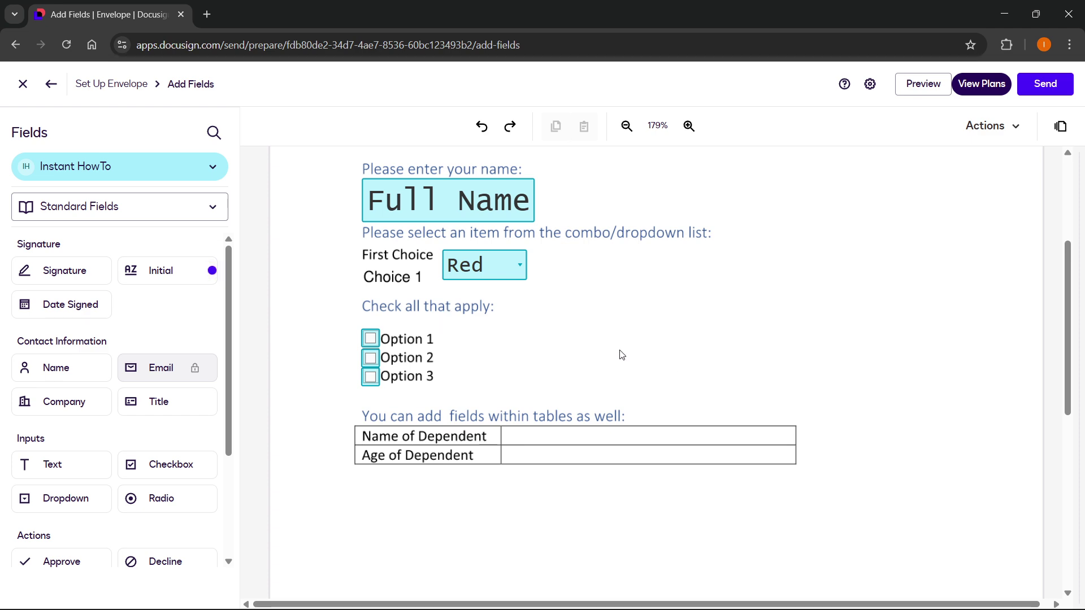
scroll(621, 356, up, 1)
Preview the document as the recipient and test the First Choice dropdown with Red, Blue and Green.
click(915, 89)
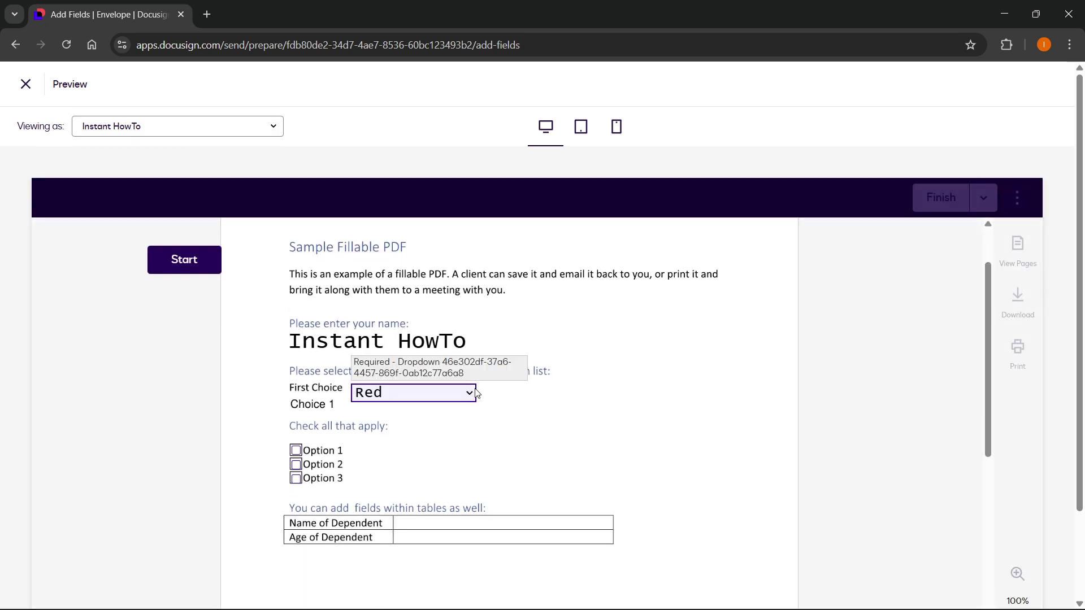
click(473, 393)
click(415, 431)
click(410, 399)
click(393, 433)
click(394, 402)
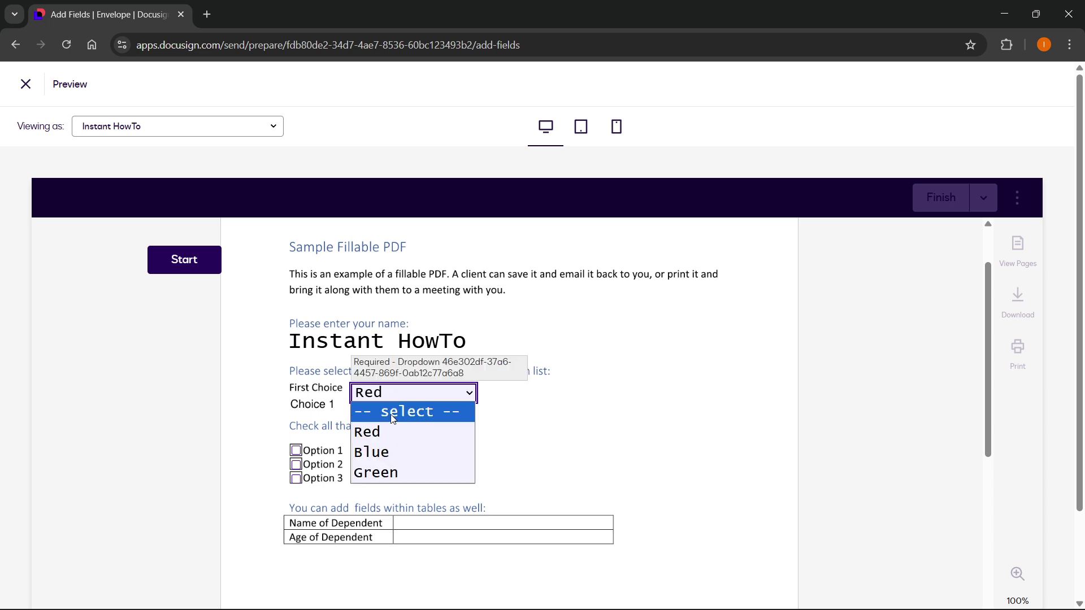
click(394, 450)
click(396, 394)
click(376, 472)
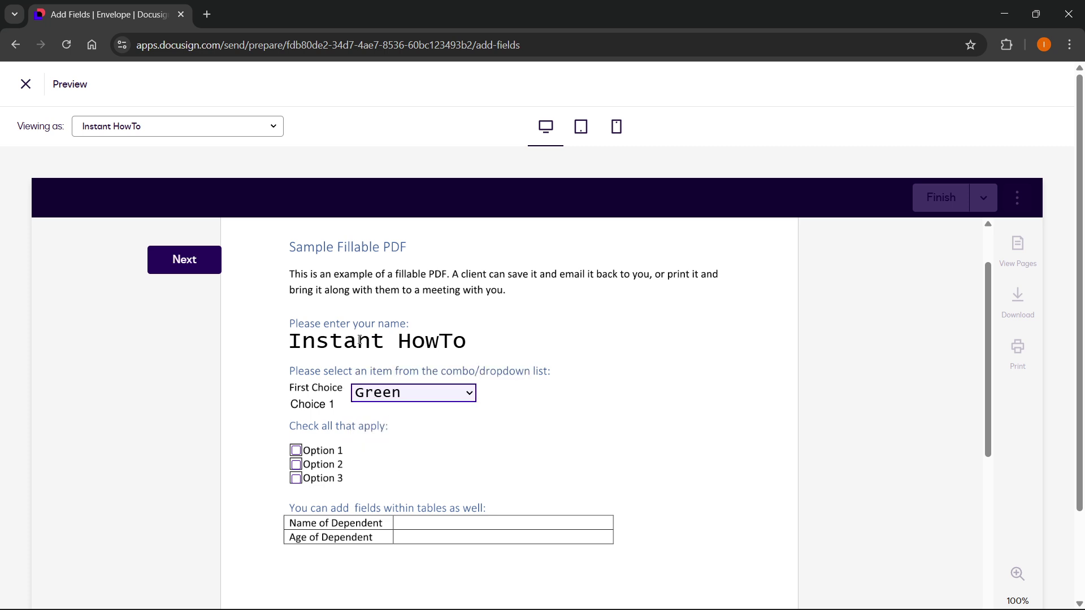
Try to select and delete the filled-in name in the preview.
drag(289, 341, 390, 344)
click(450, 343)
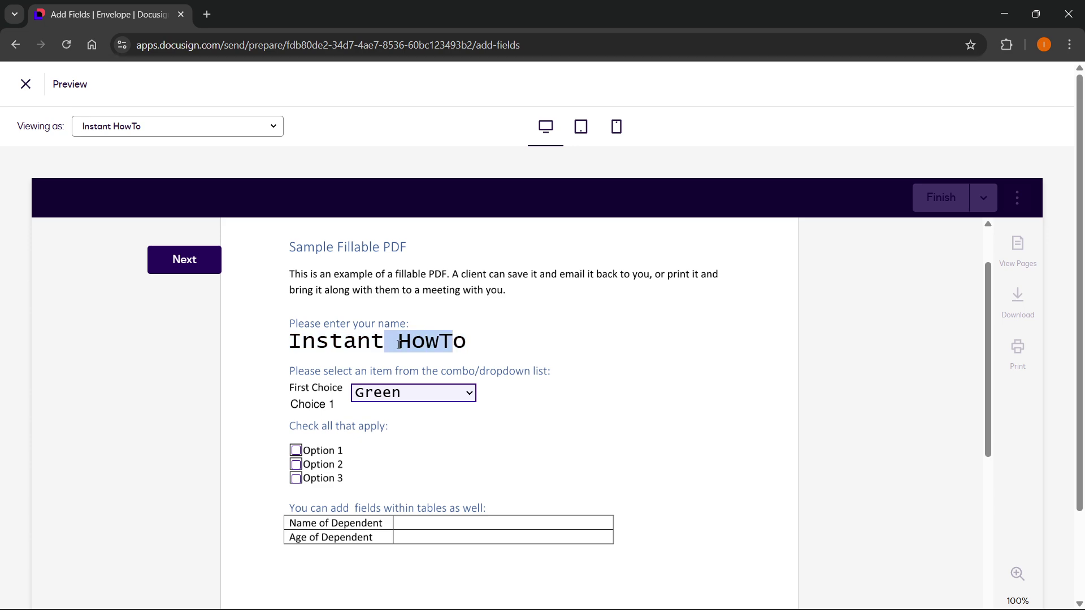
key(BackSpace)
Test the Option 1, Option 2 and Option 3 checkboxes in the preview by ticking and clearing them.
scroll(482, 346, down, 1)
click(296, 380)
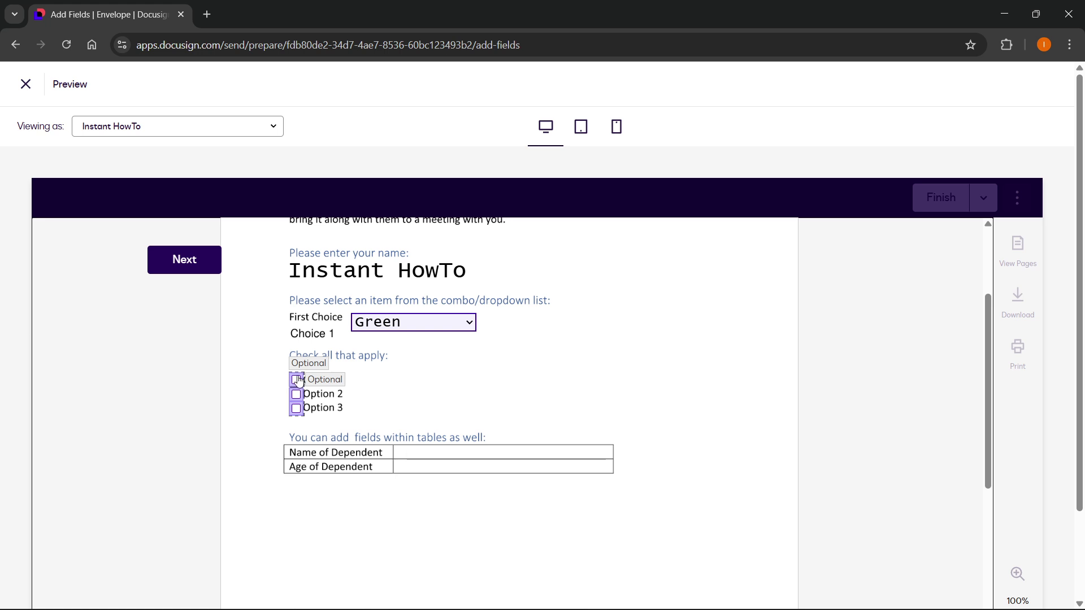
click(298, 395)
click(297, 409)
click(297, 409)
click(297, 396)
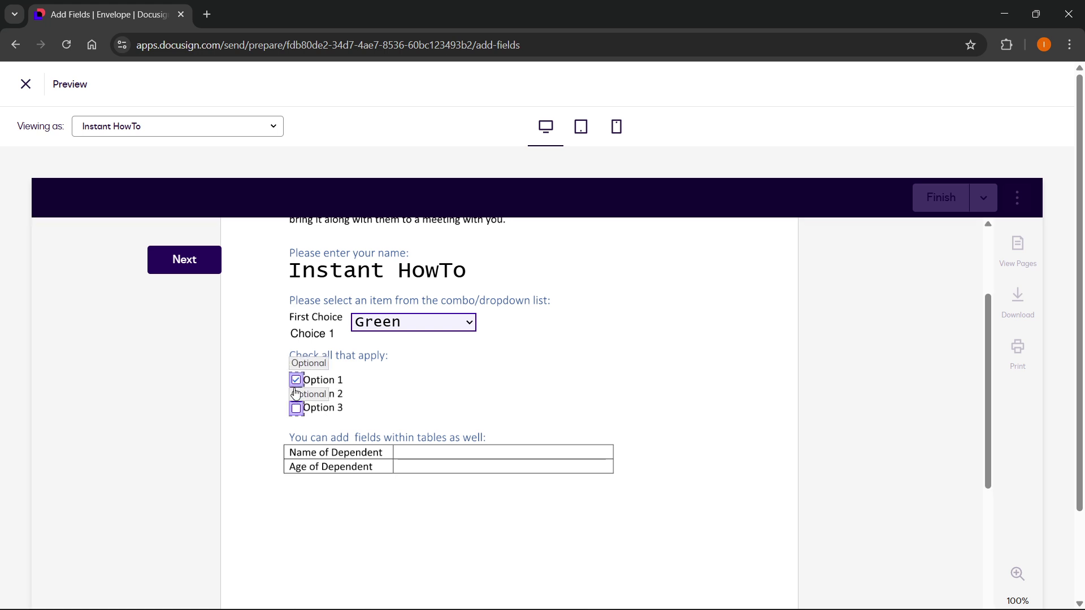
click(297, 381)
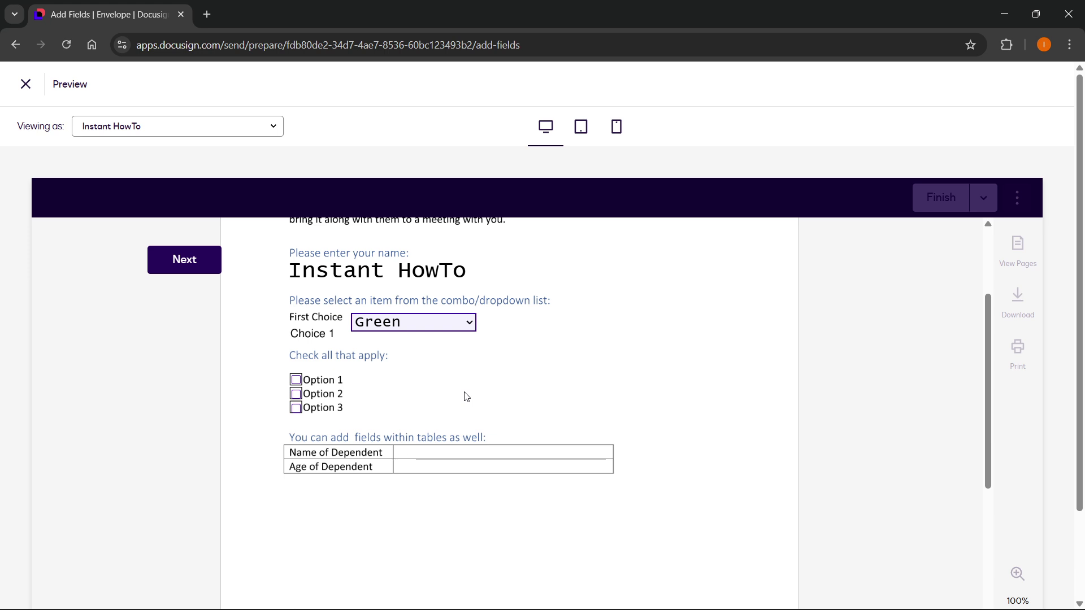
Advance to the next required field, look over the whole previewed page and close the preview.
scroll(565, 299, up, 3)
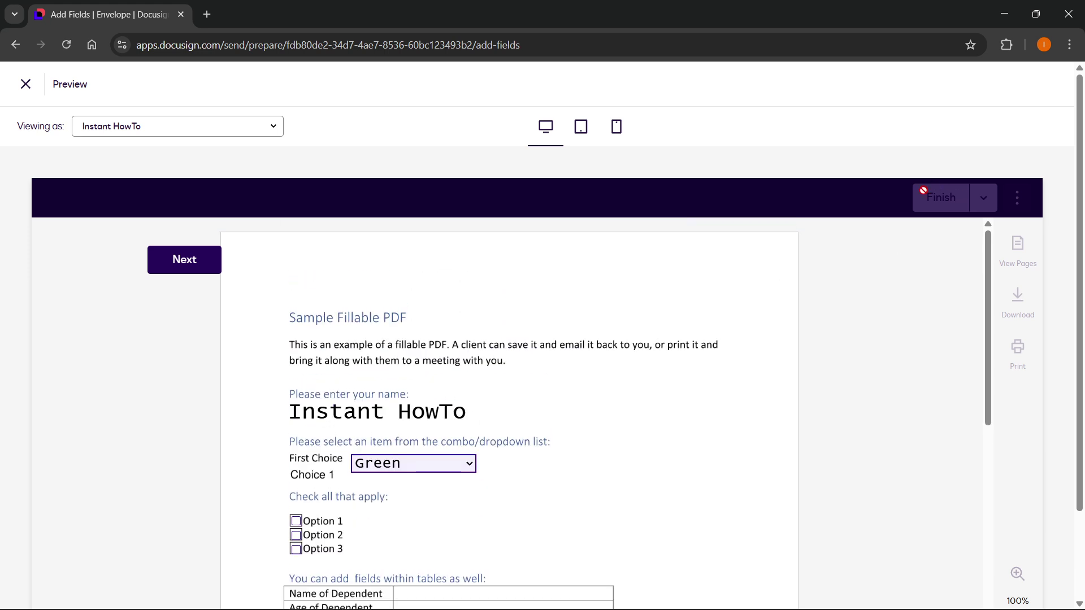
click(186, 261)
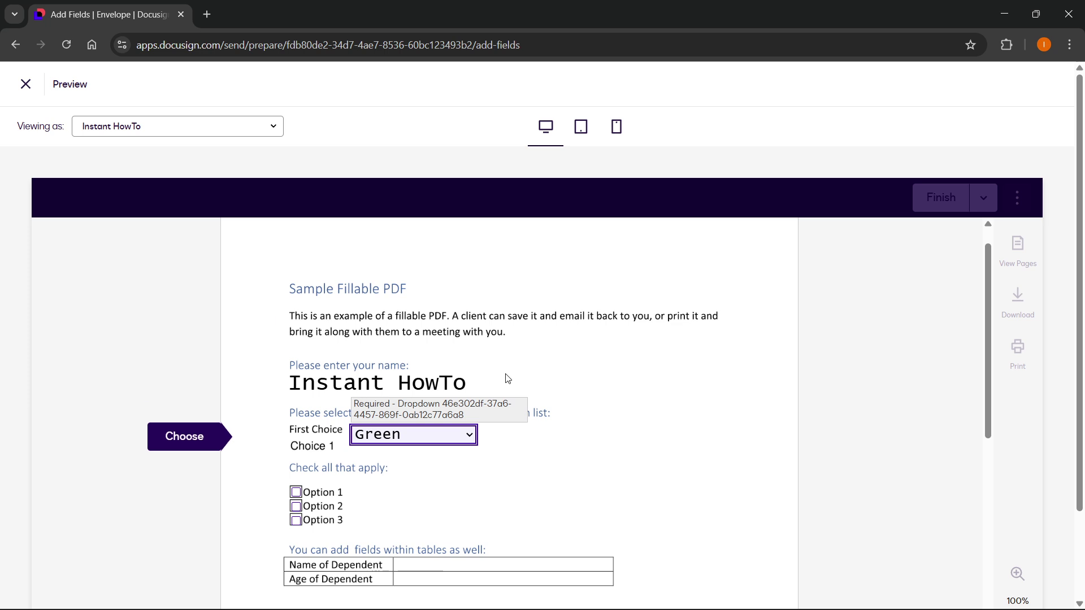
scroll(509, 390, down, 10)
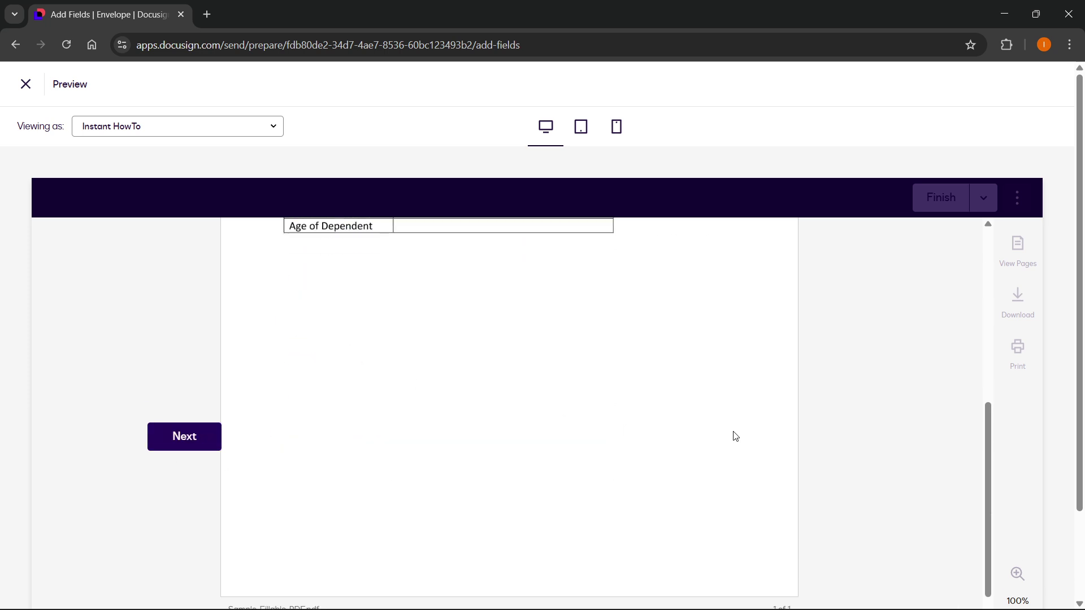
scroll(734, 436, up, 10)
click(25, 83)
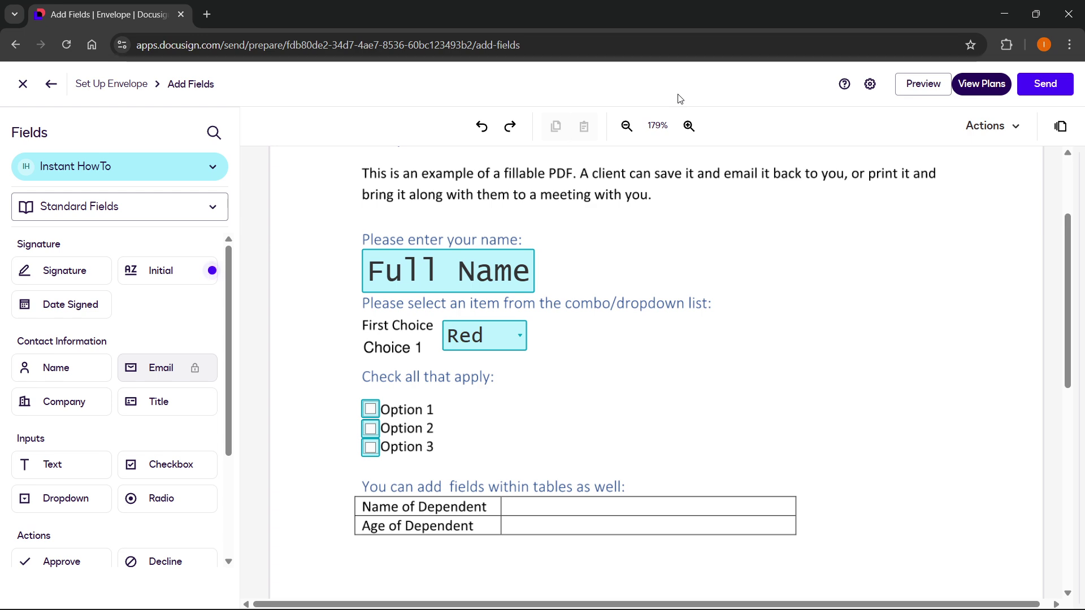
scroll(625, 246, up, 2)
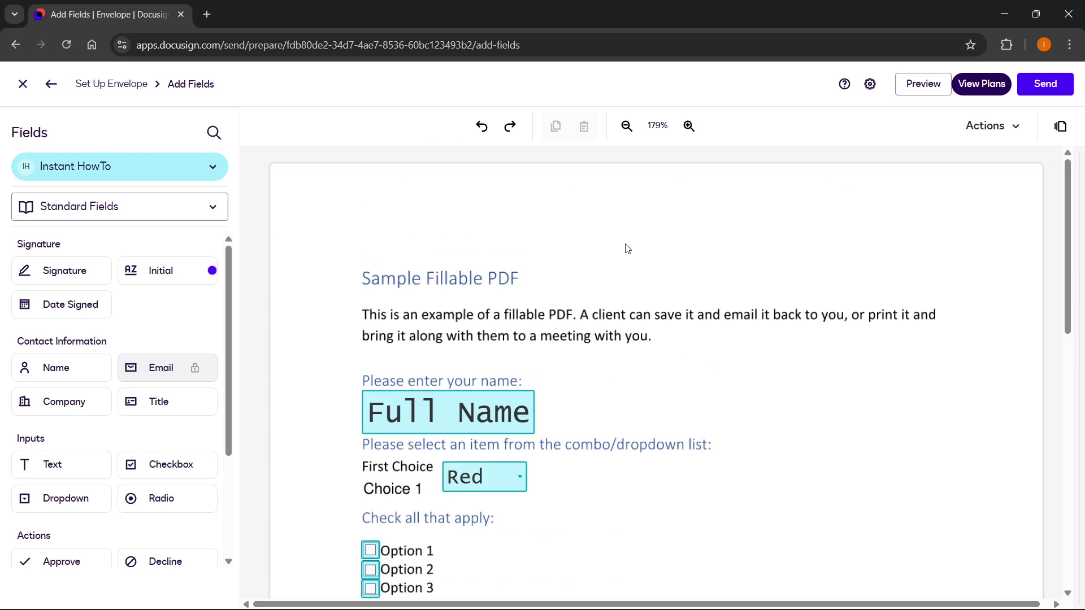
scroll(625, 247, down, 2)
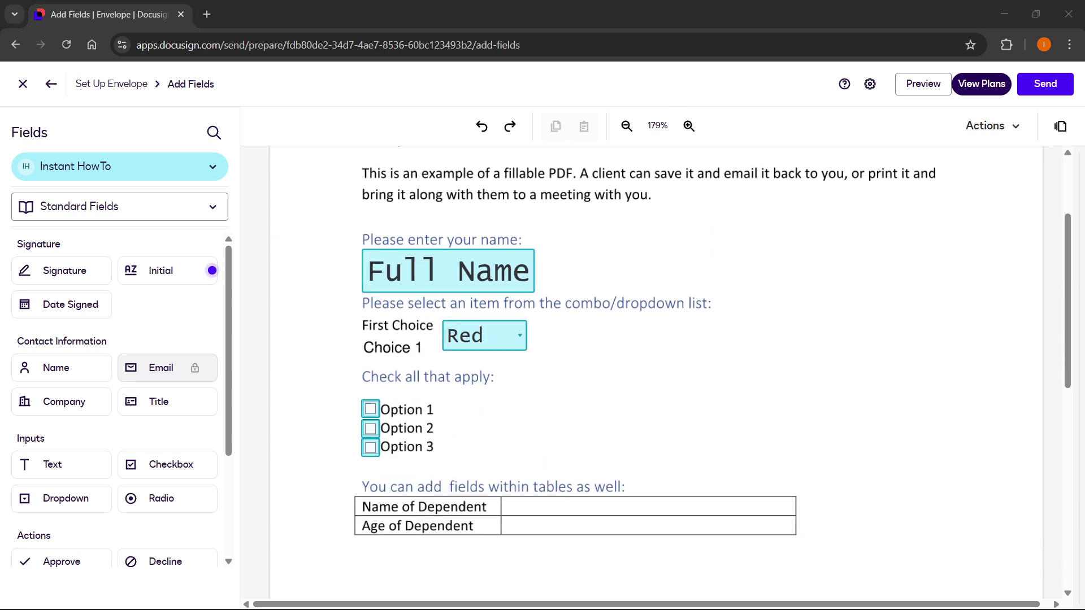